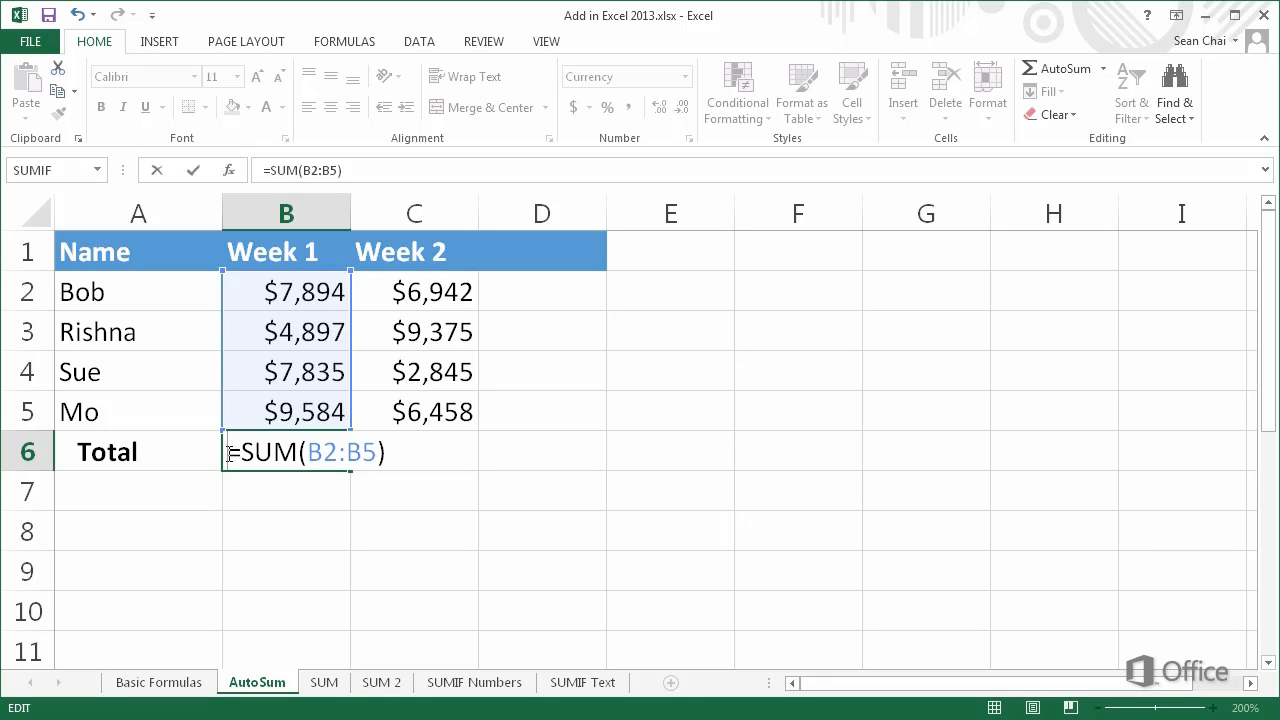
Confirm the =SUM(B2:B5) formula in cell B6 while keeping the cell selected
{"action": "key", "text": "ctrl+Return"}
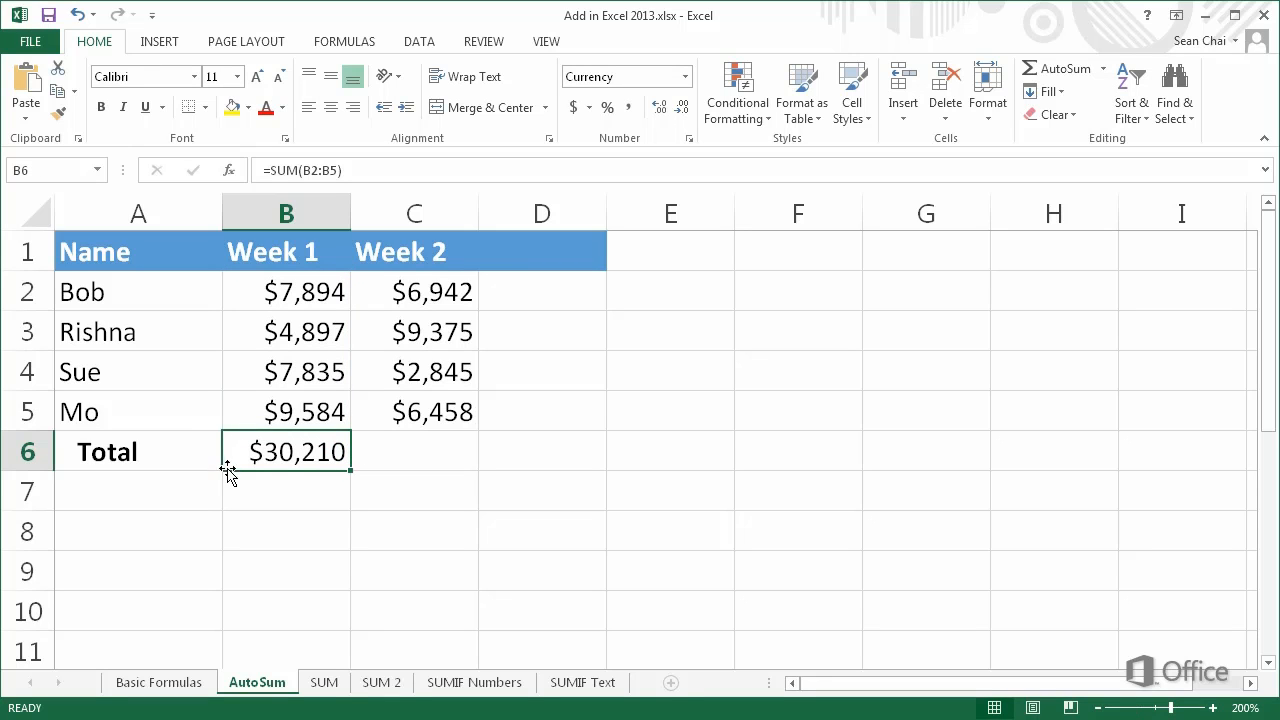
Enter the formula =B2+B3+B4+B5 in cell B7 to add the Week 1 values individually
{"action": "left_click", "coordinate": [226, 489]}
{"action": "type", "text": "="}
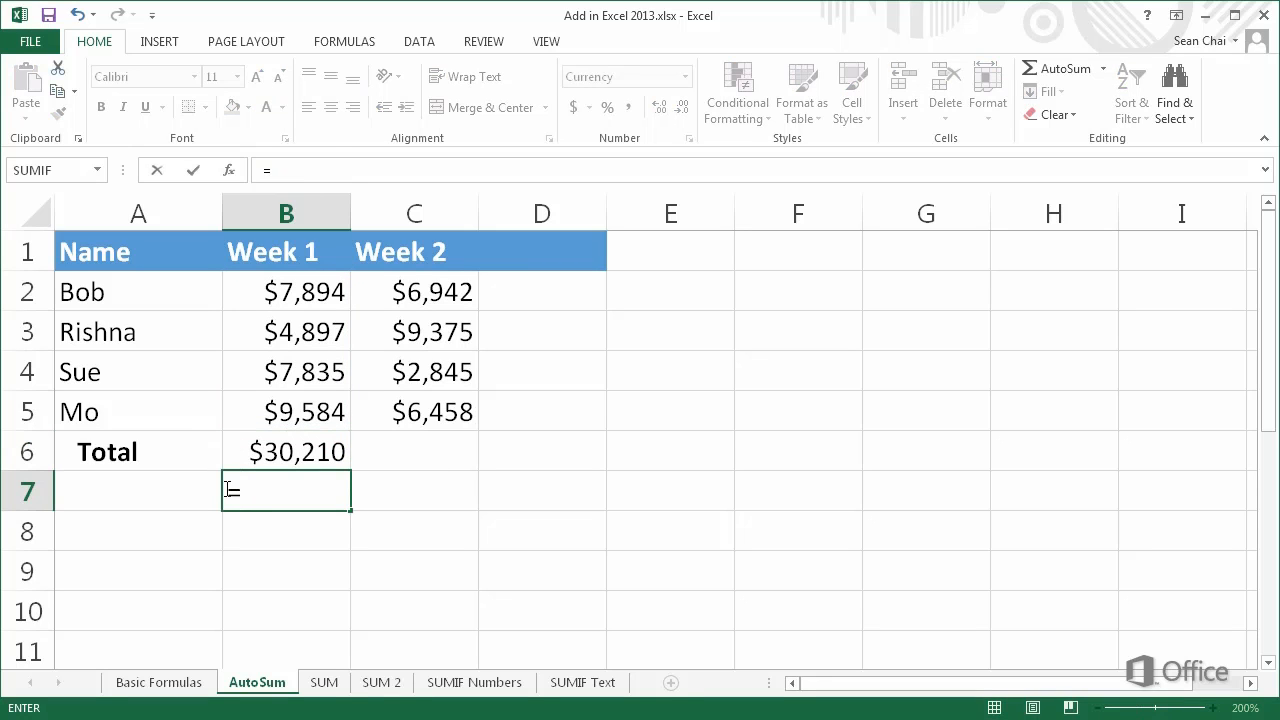
{"action": "type", "text": "B2"}
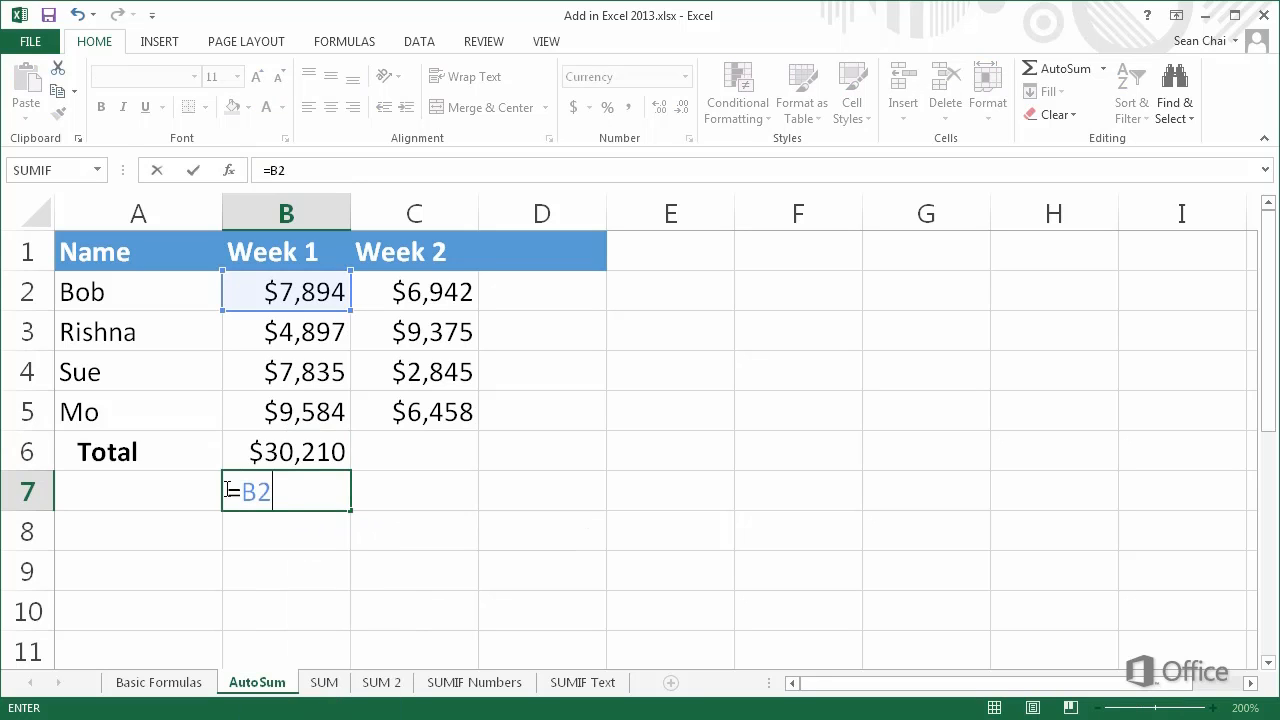
{"action": "type", "text": "+B3"}
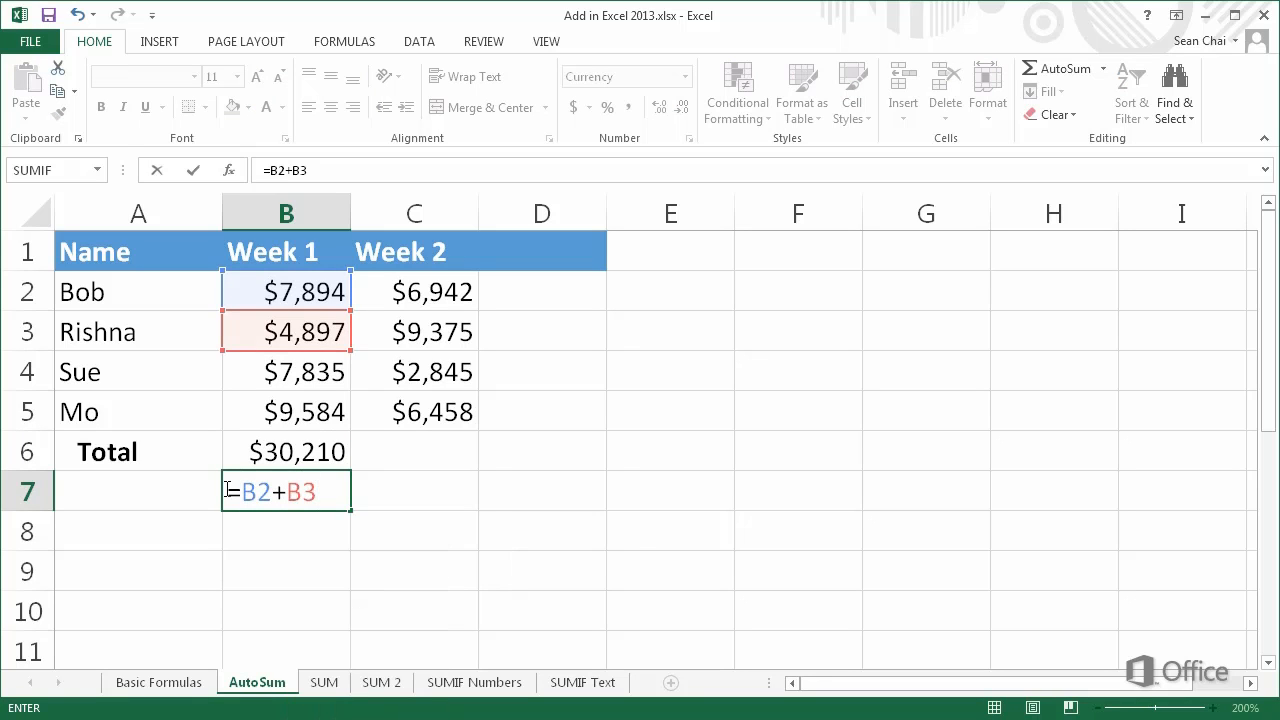
{"action": "type", "text": "+B4"}
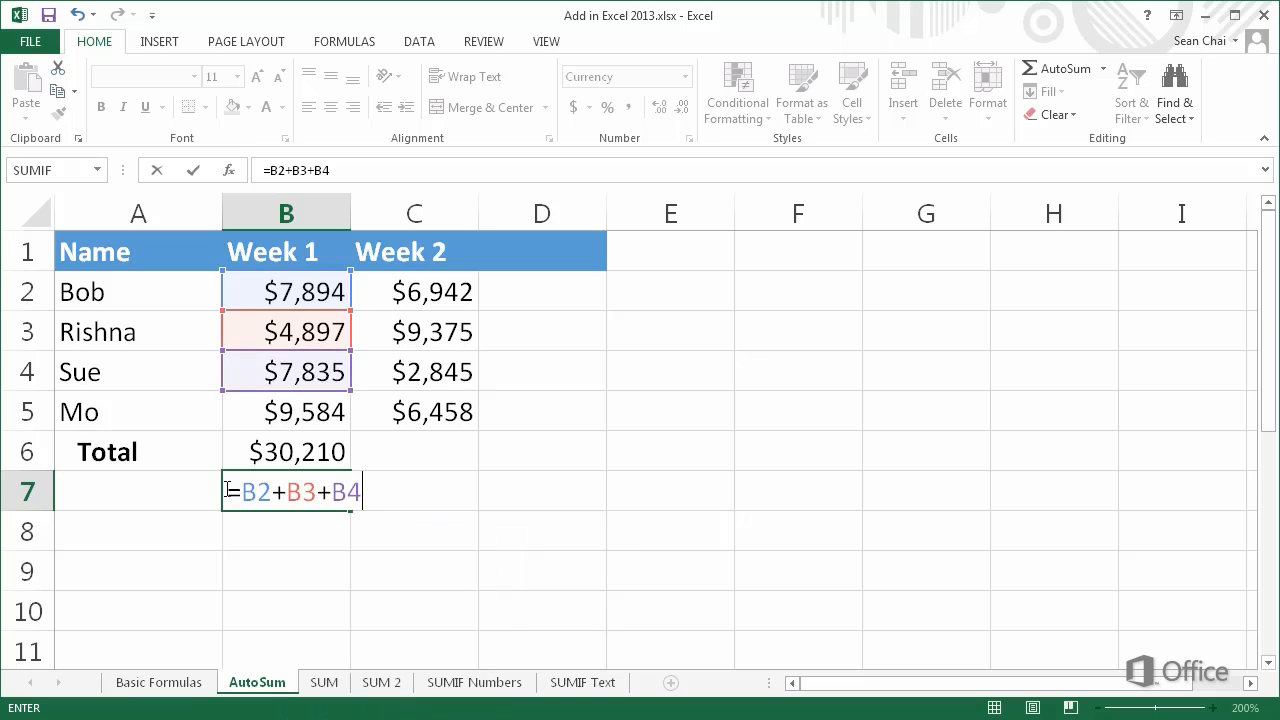
{"action": "type", "text": "+B5"}
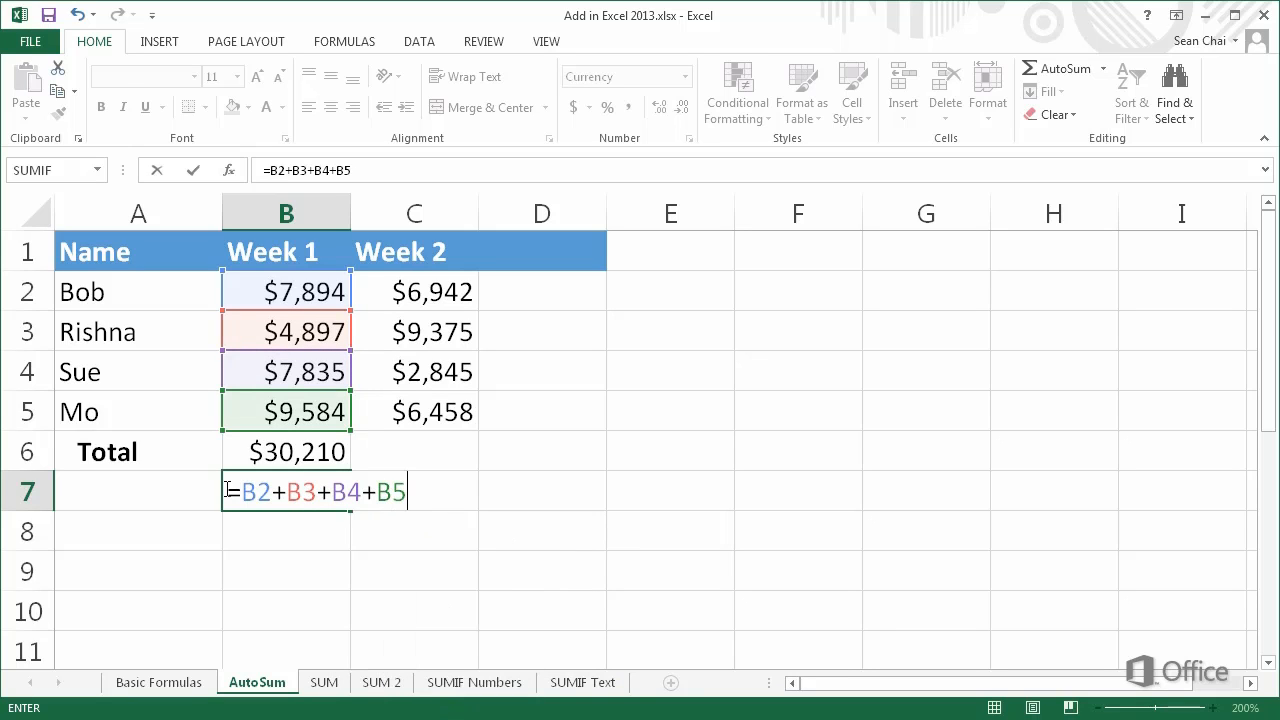
{"action": "key", "text": "Return"}
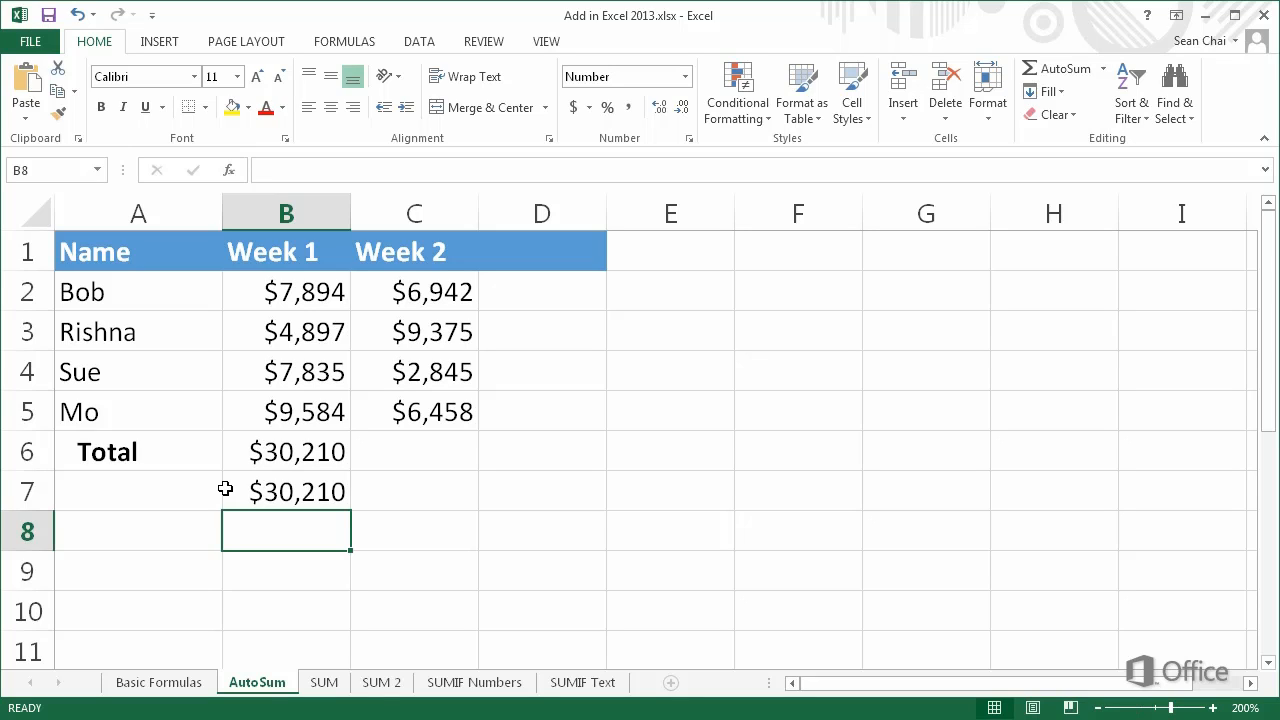
Enter =SUM(C2:C5) in cell C6 to total the Week 2 column
{"action": "left_click", "coordinate": [356, 453]}
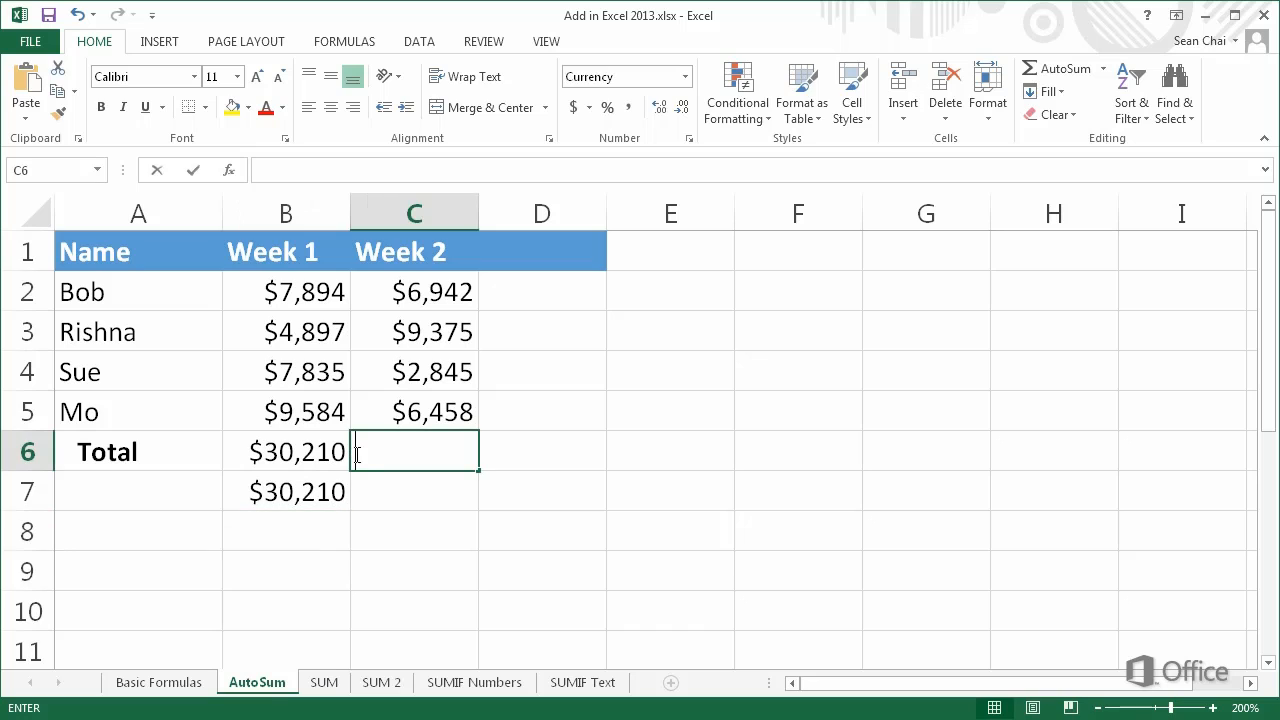
{"action": "type", "text": "="}
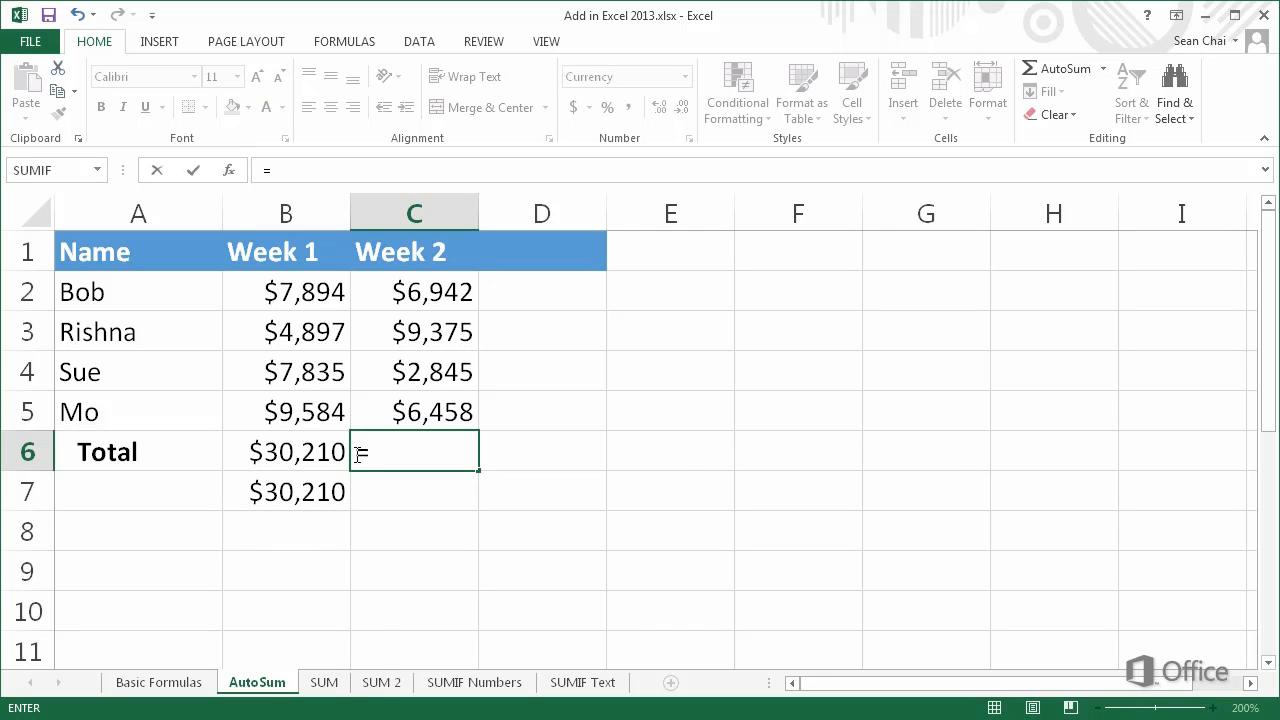
{"action": "type", "text": "SUM"}
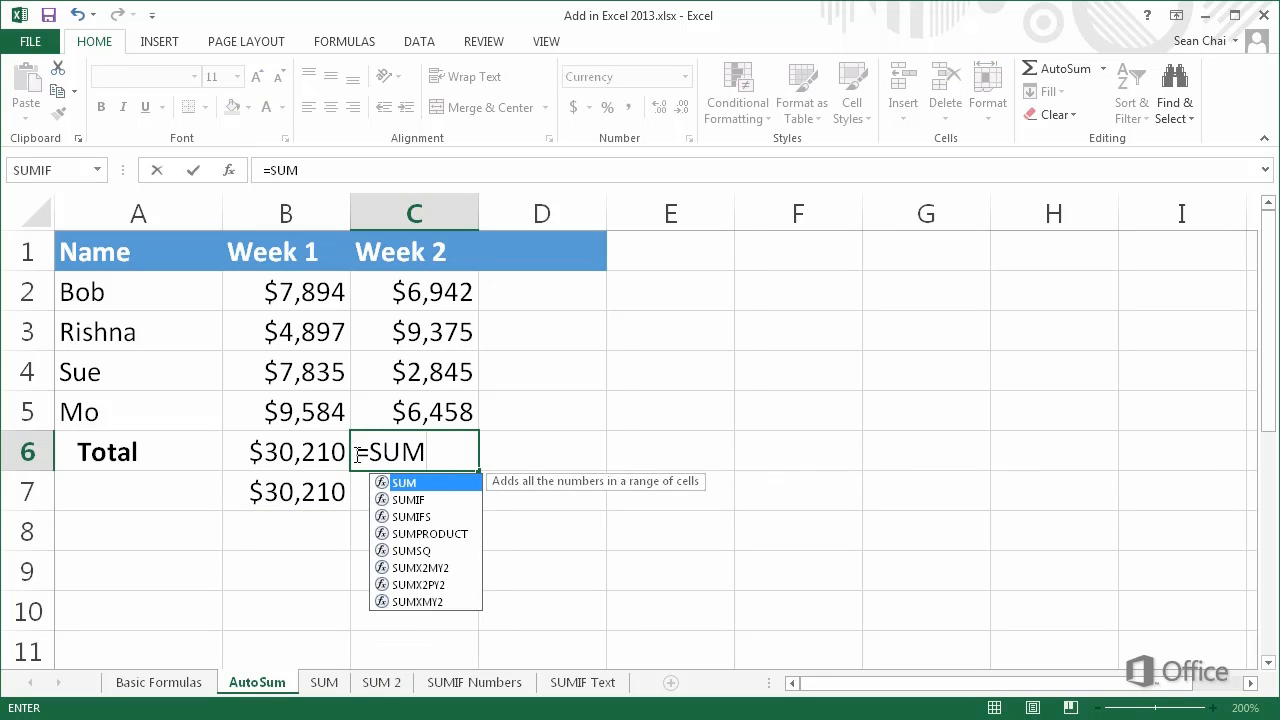
{"action": "type", "text": "("}
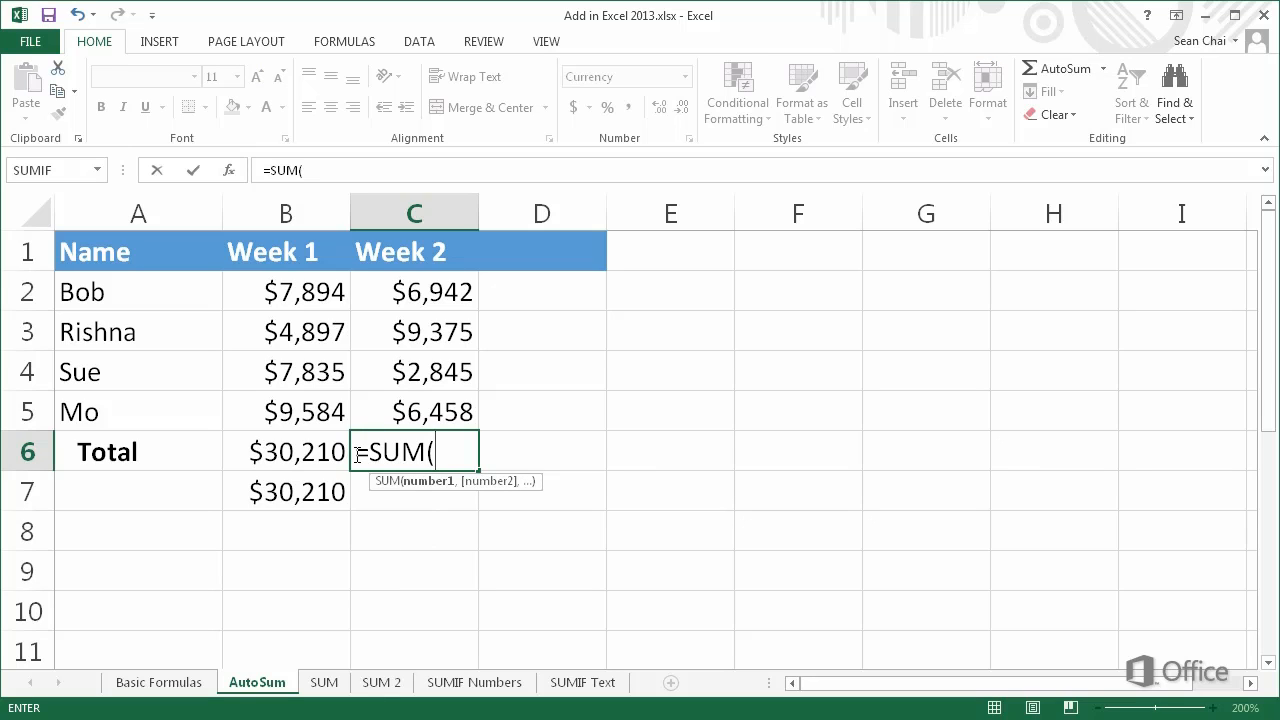
{"action": "left_click_drag", "start_coordinate": [398, 298], "coordinate": [404, 398]}
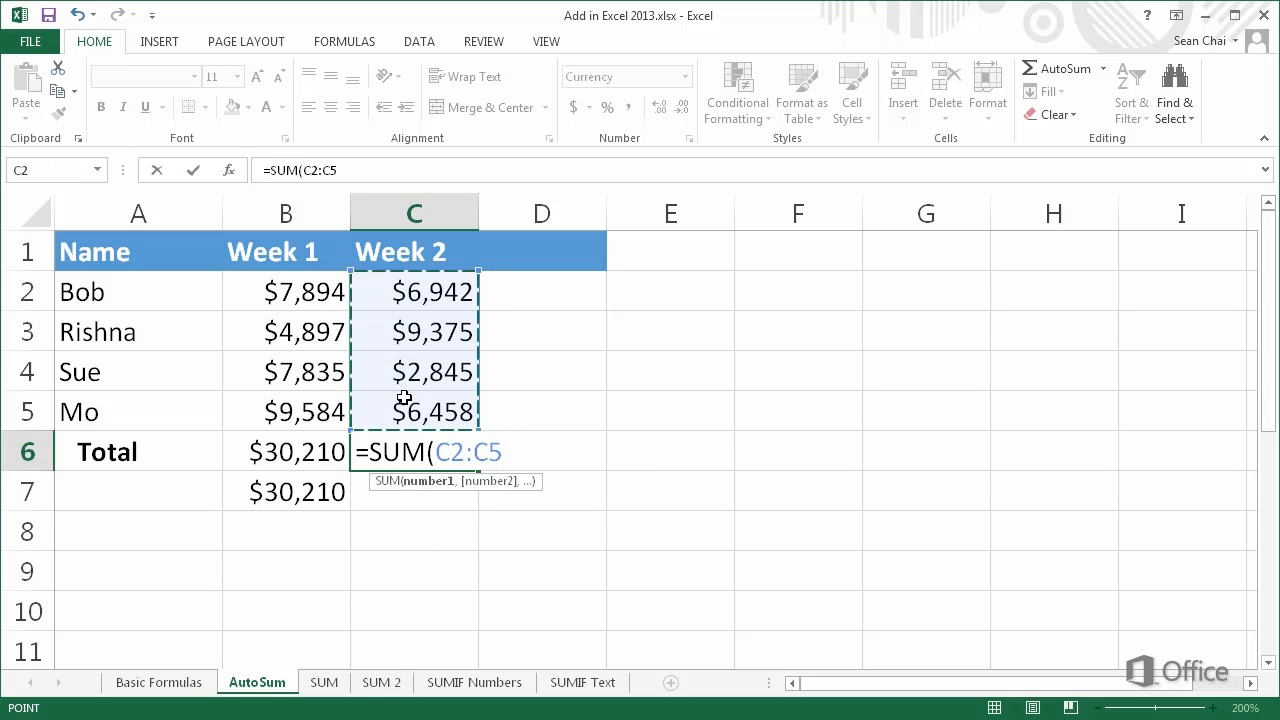
{"action": "key", "text": "Return"}
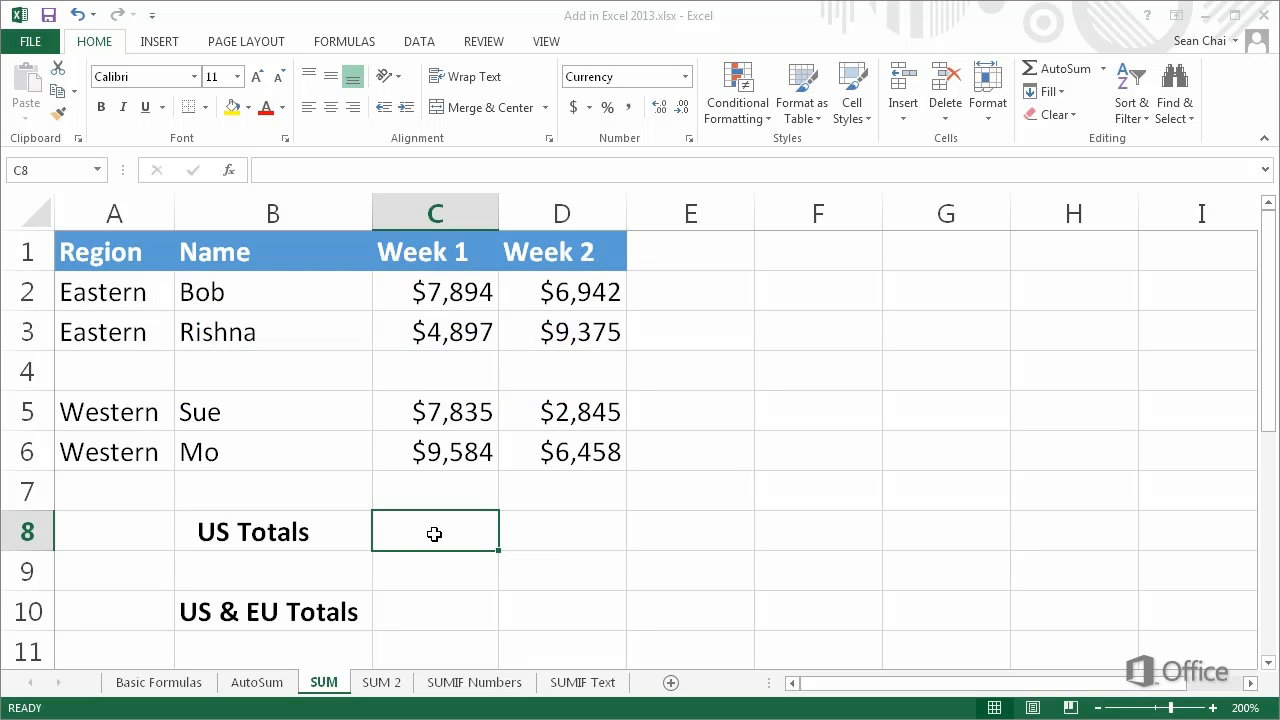
Start an AutoSum in cell C8 of the SUM sheet and cancel it
{"action": "left_click", "coordinate": [1054, 74]}
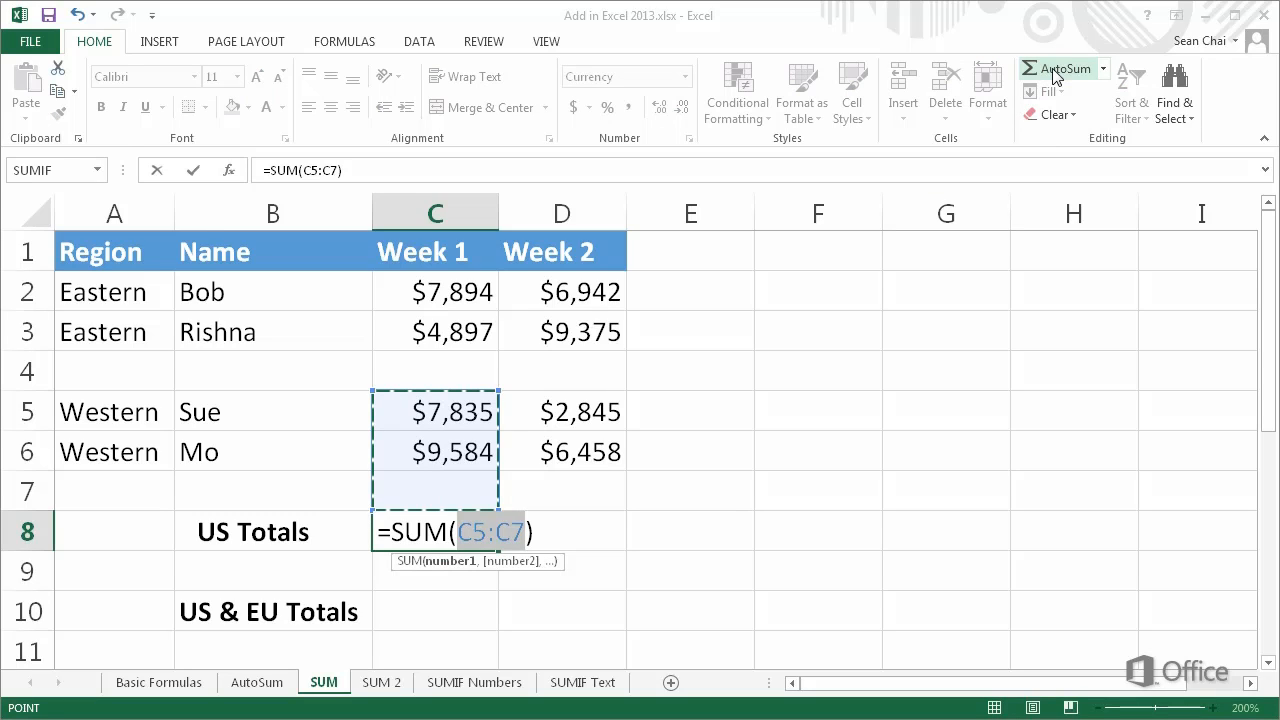
{"action": "key", "text": "Escape"}
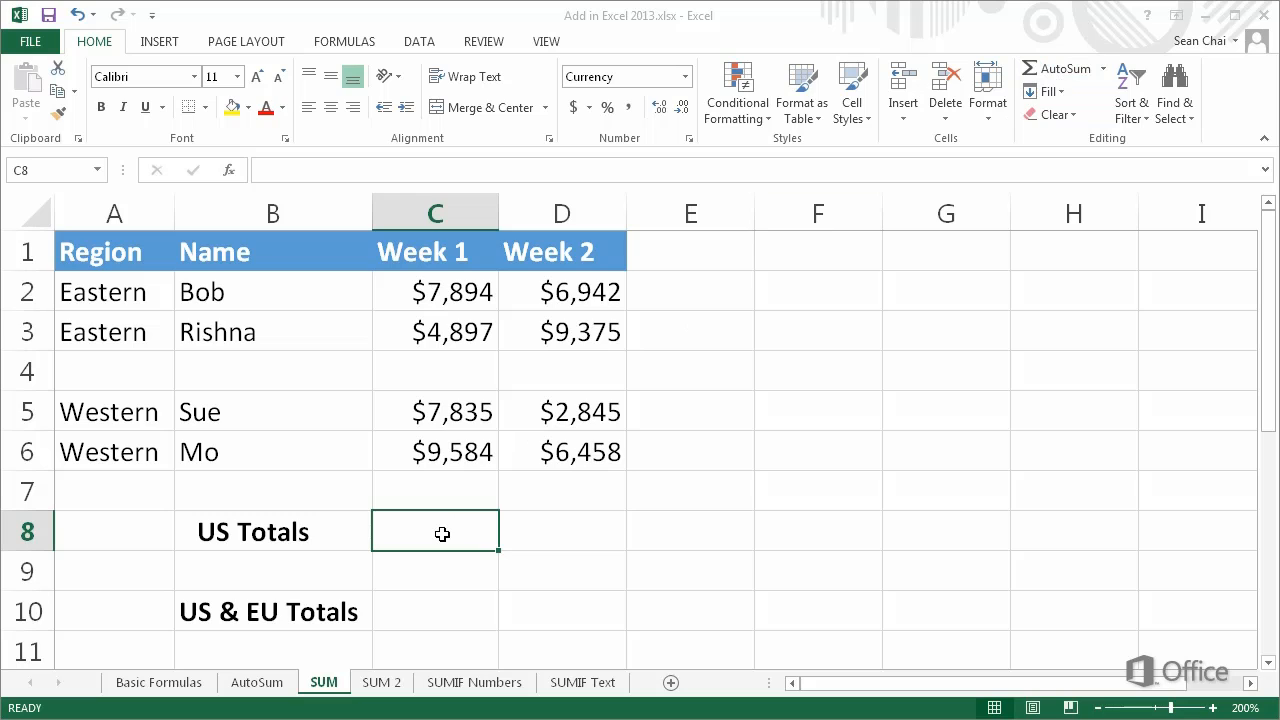
Enter =SUM(C2,C3,C5,C6) in cell C8 for the Week 1 US total
{"action": "type", "text": "="}
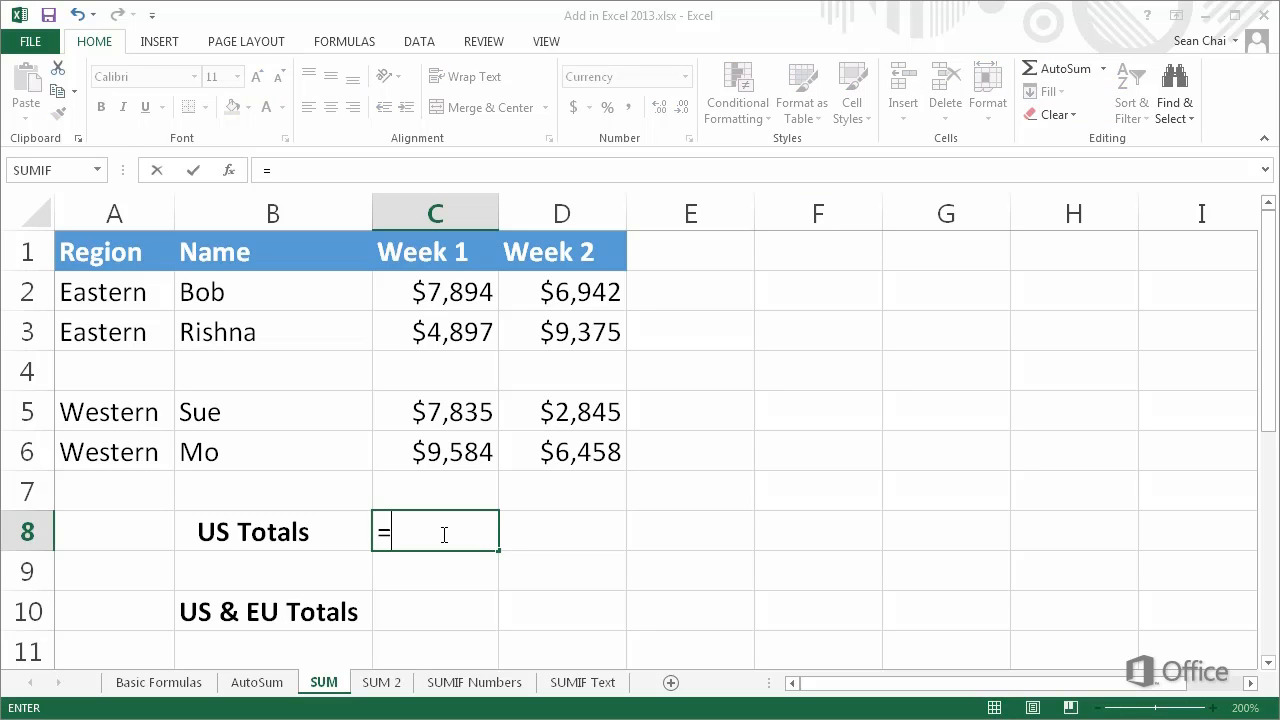
{"action": "type", "text": "SUM("}
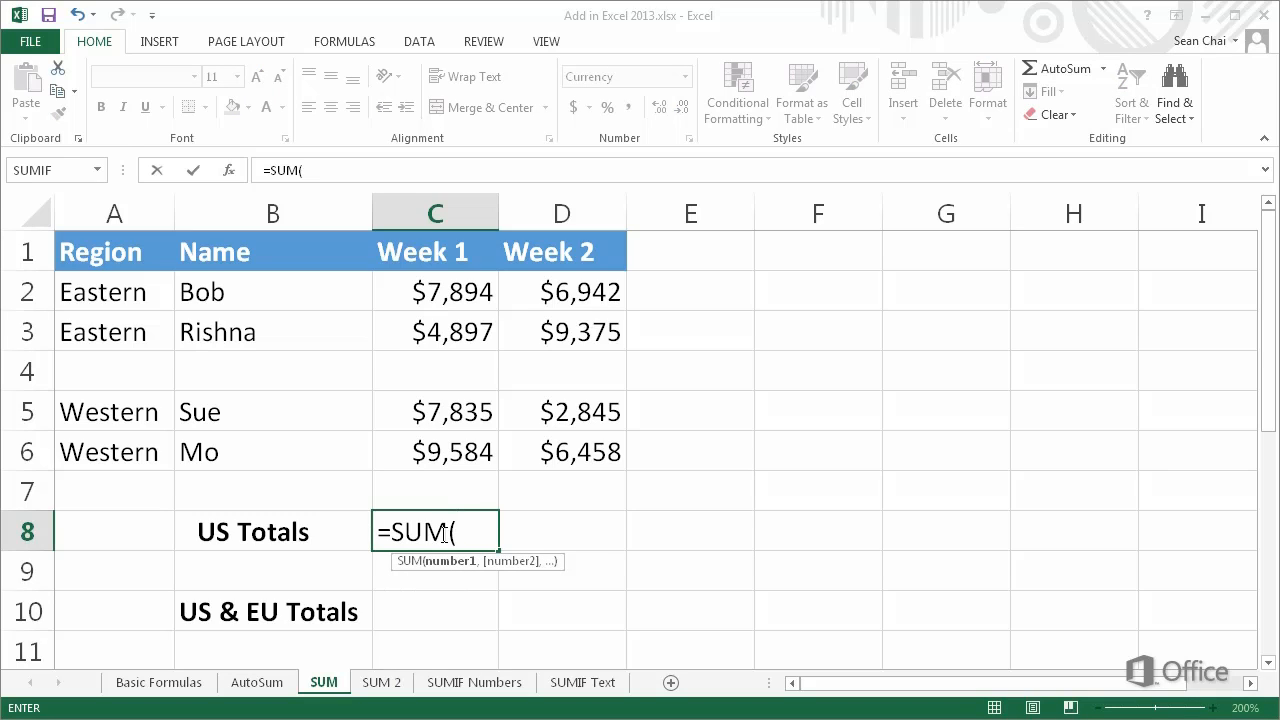
{"action": "left_click", "coordinate": [432, 288]}
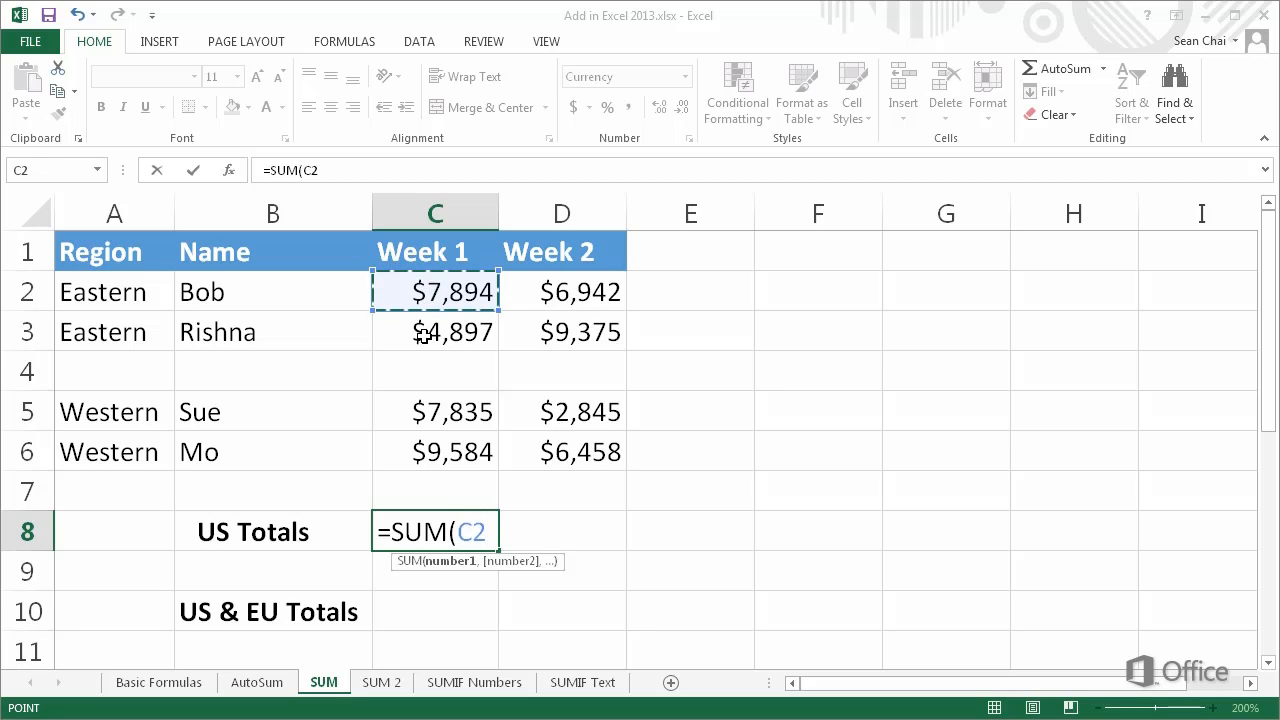
{"action": "type", "text": ","}
{"action": "left_click", "coordinate": [426, 332]}
{"action": "type", "text": ","}
{"action": "left_click", "coordinate": [430, 418]}
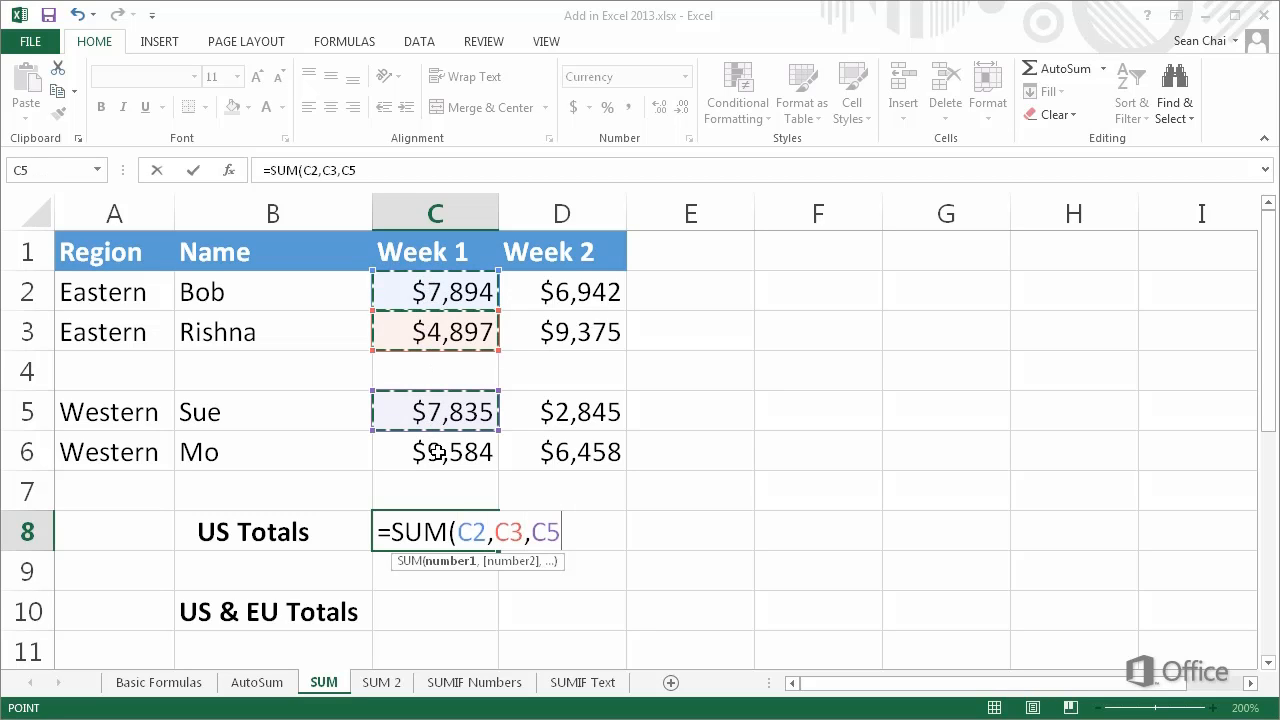
{"action": "type", "text": ","}
{"action": "left_click", "coordinate": [438, 456]}
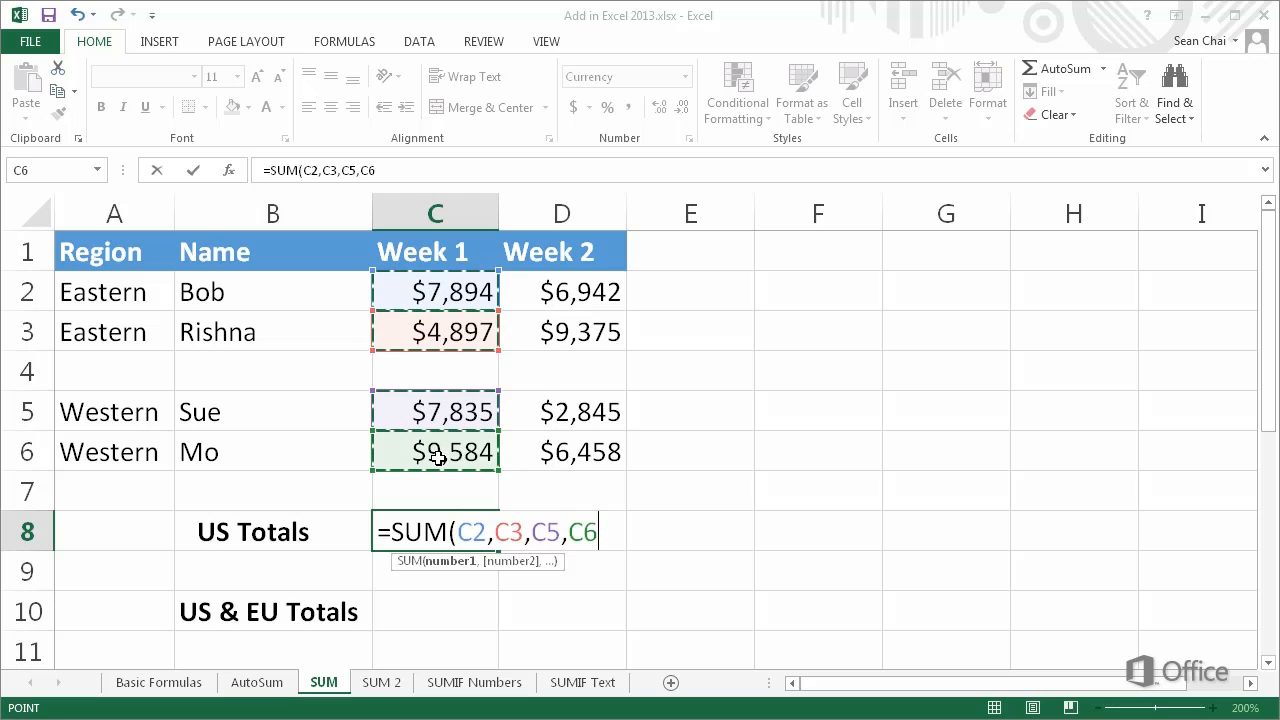
{"action": "key", "text": "Return"}
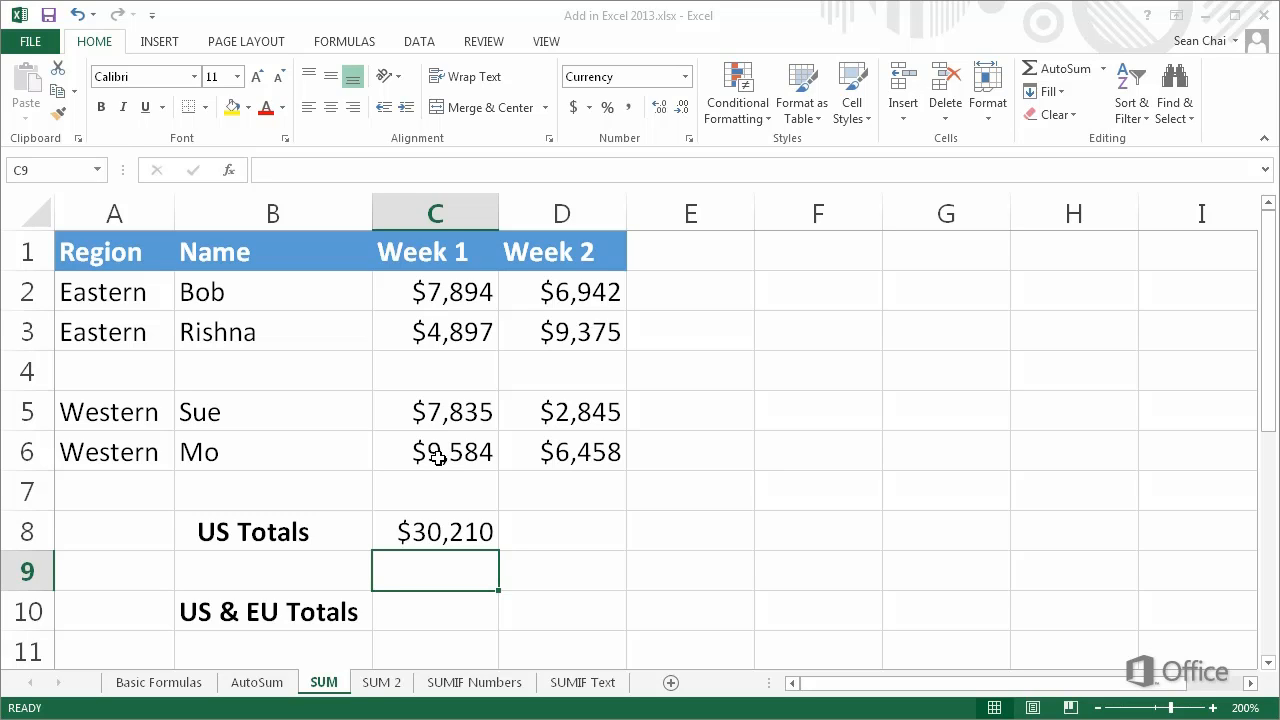
Enter =SUM(D2:D3,D5:D6) in cell D8 for the Week 2 US total
{"action": "double_click", "coordinate": [514, 531]}
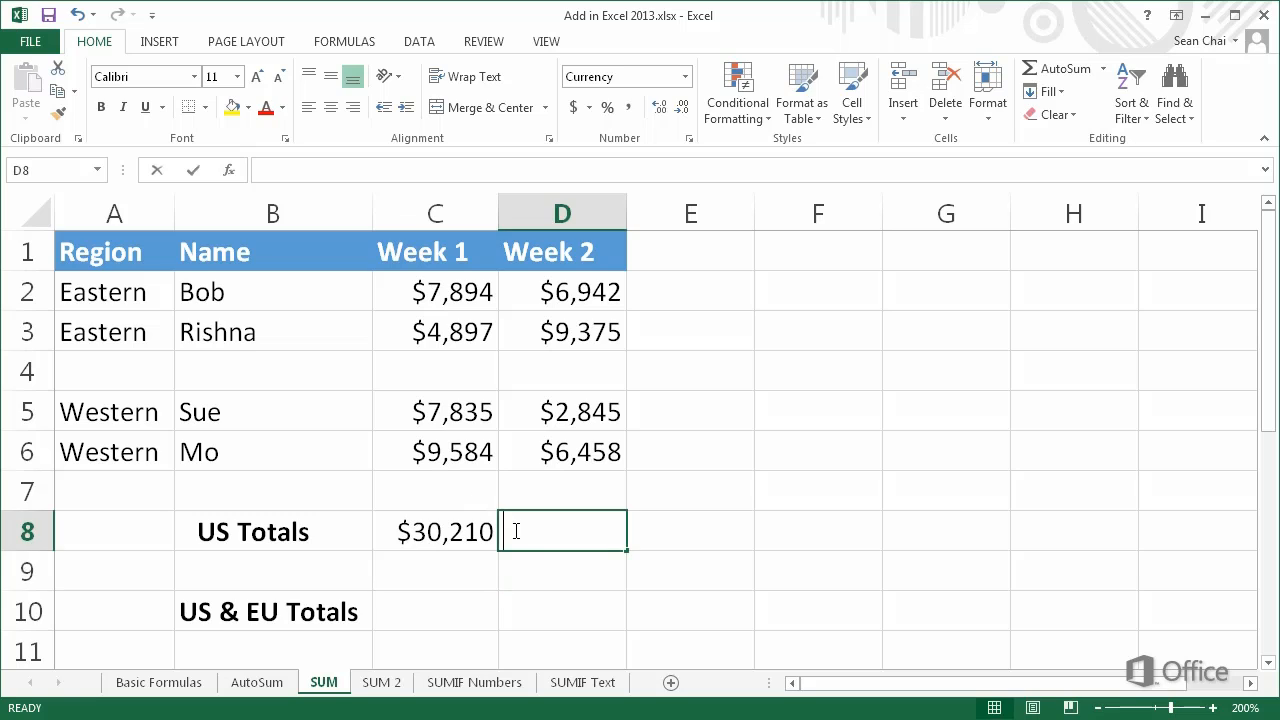
{"action": "type", "text": "="}
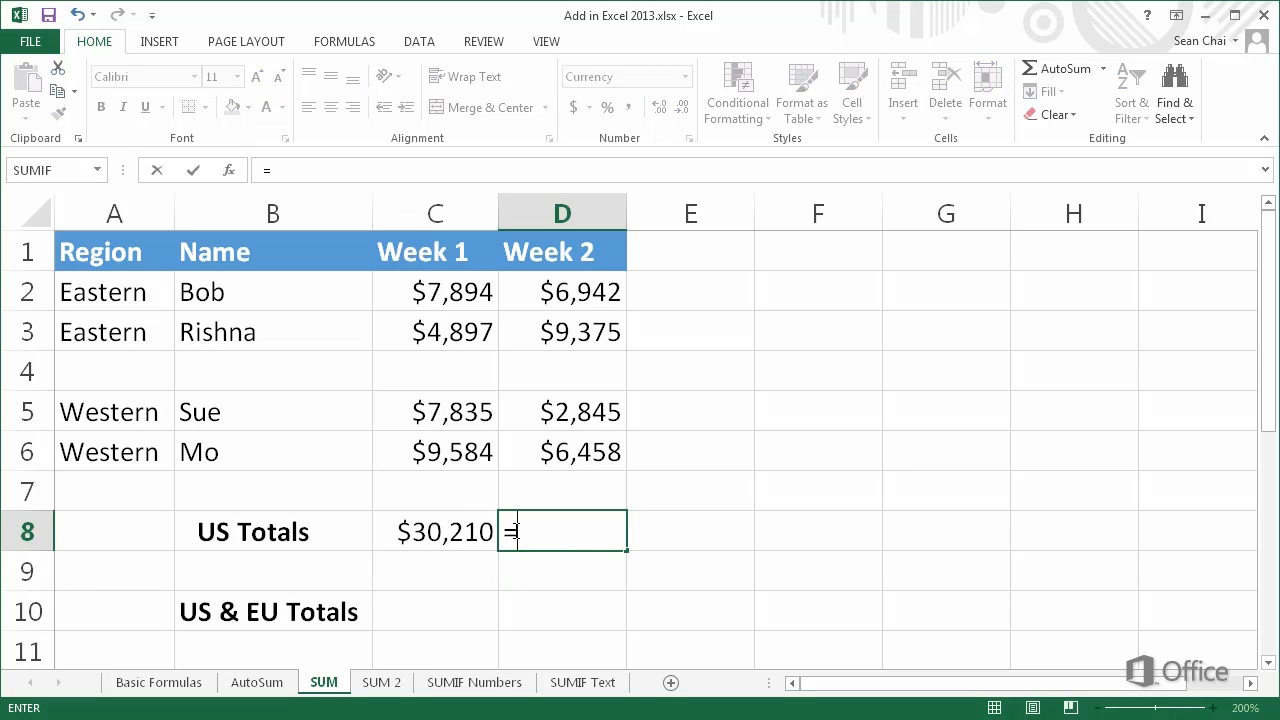
{"action": "type", "text": "SUM("}
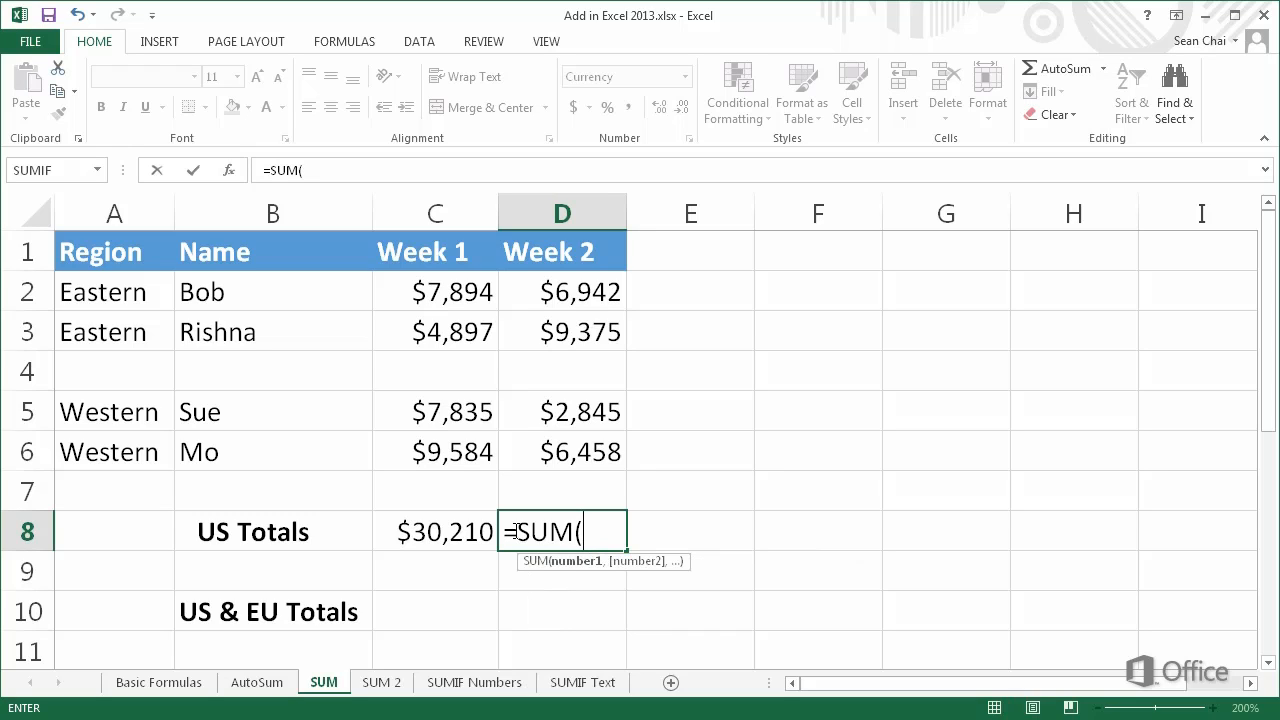
{"action": "left_click", "coordinate": [541, 300]}
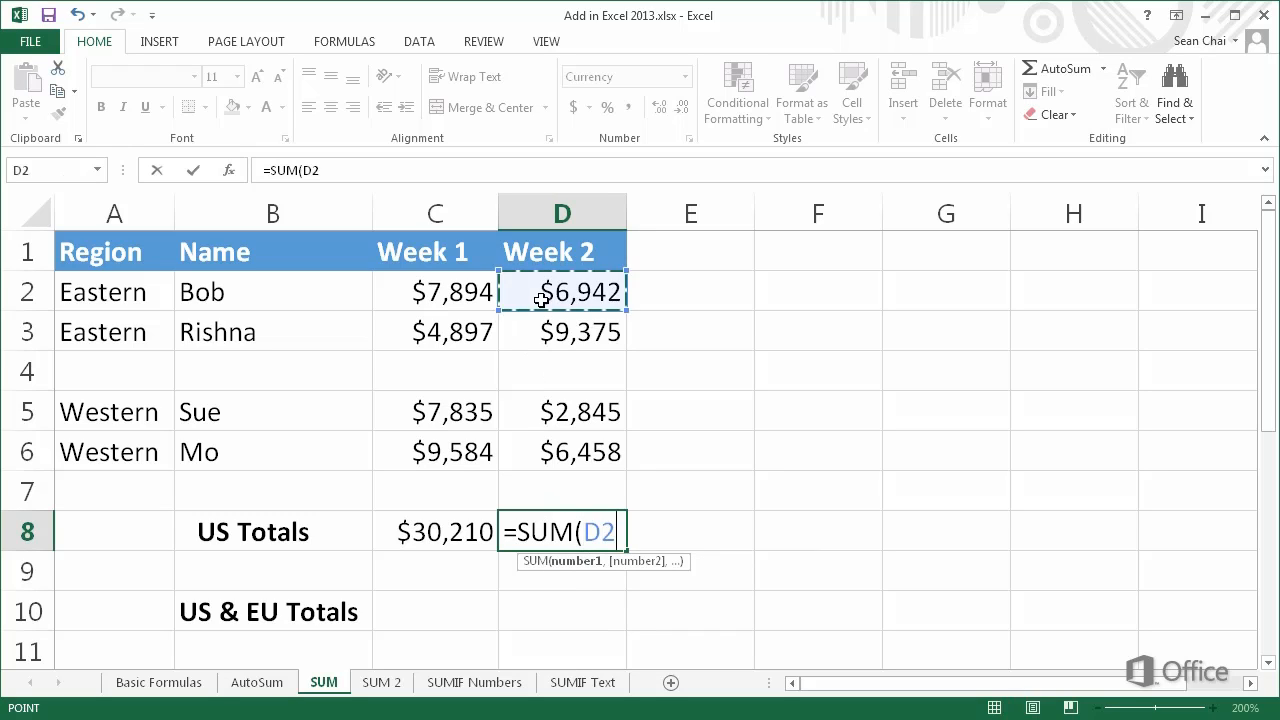
{"action": "left_click_drag", "start_coordinate": [541, 300], "coordinate": [547, 334]}
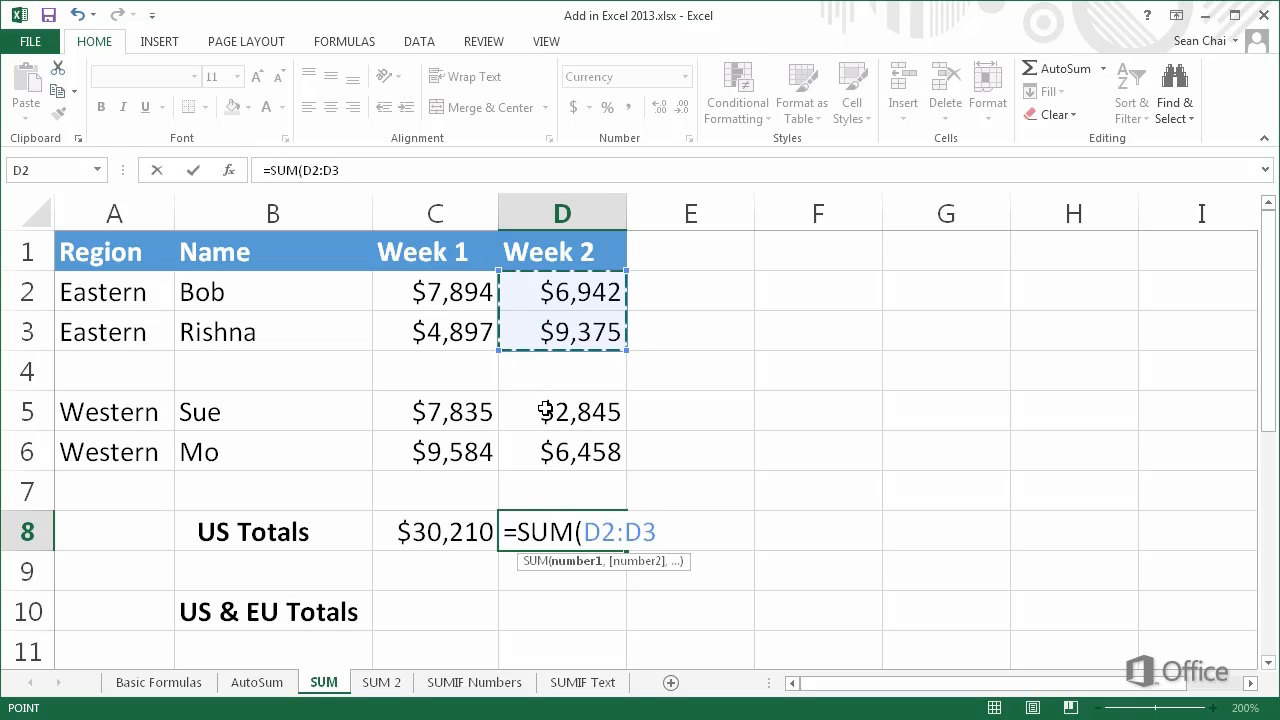
{"action": "type", "text": ","}
{"action": "left_click_drag", "start_coordinate": [545, 412], "coordinate": [552, 450]}
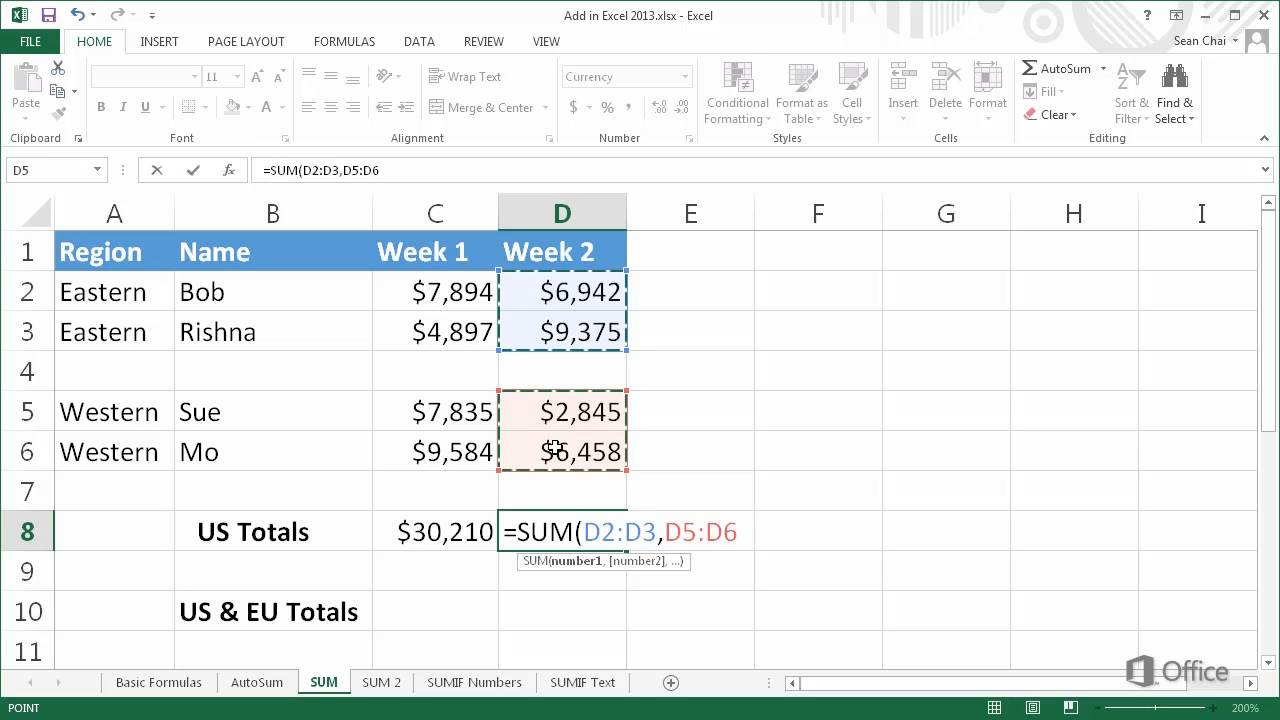
{"action": "key", "text": "Return"}
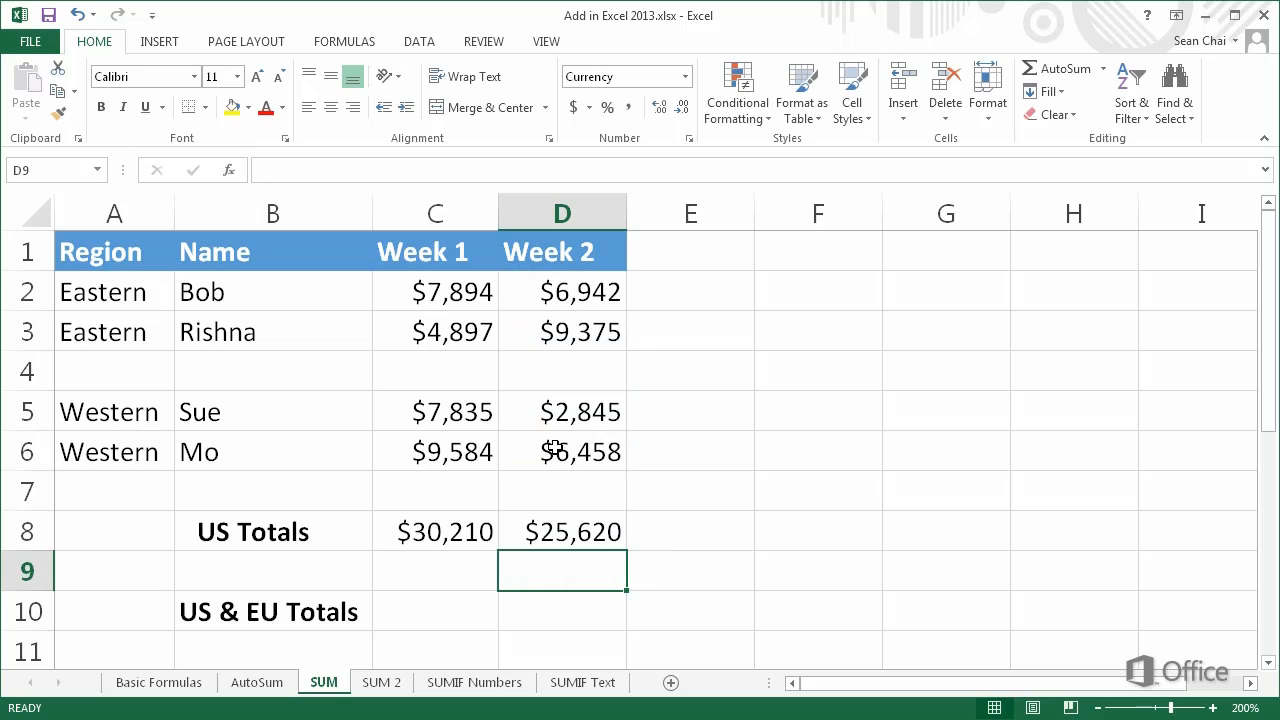
Open the formula in cell D8 for review
{"action": "double_click", "coordinate": [505, 532]}
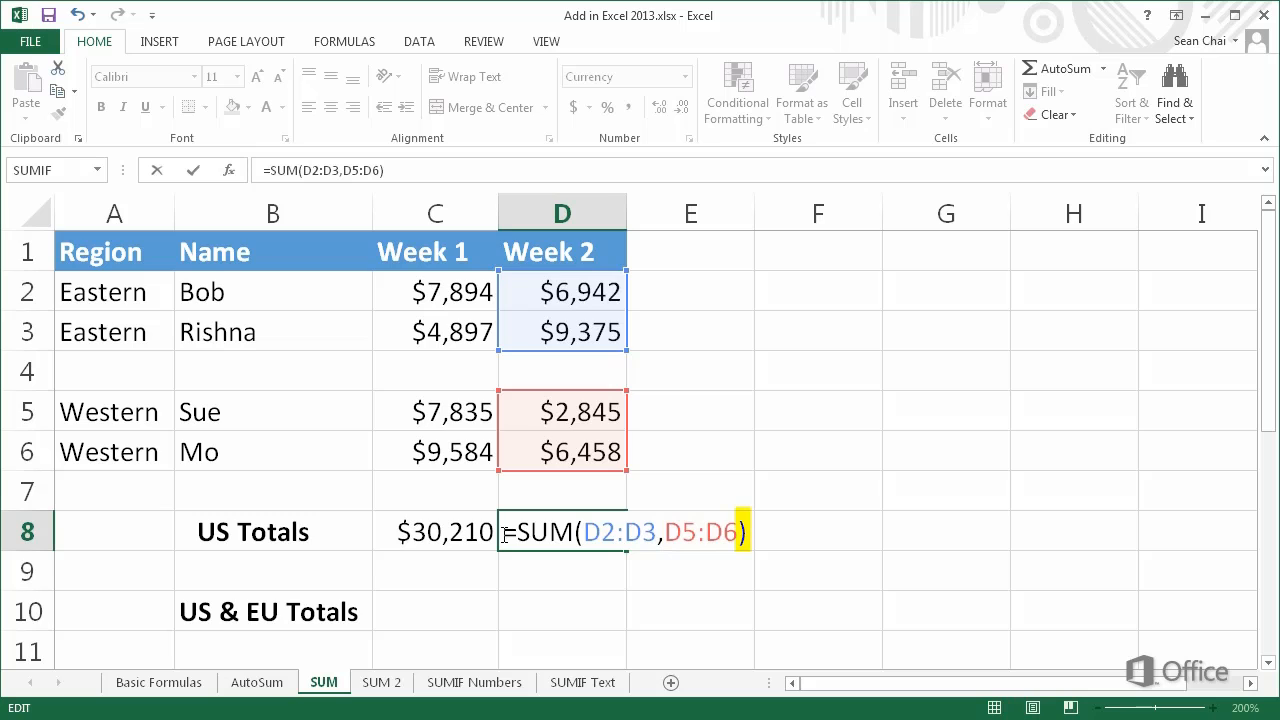
{"action": "left_click", "coordinate": [431, 610]}
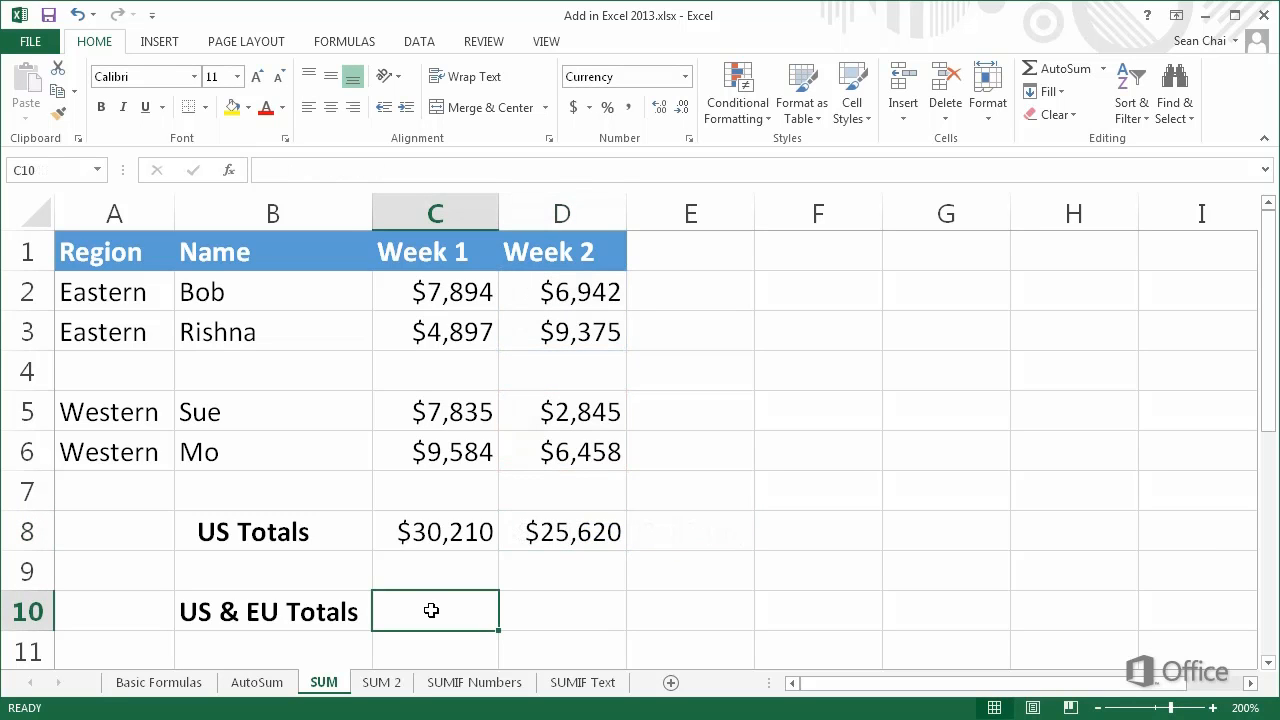
Enter =SUM(C8,'SUM 2'!B2) in cell C10, referencing the Europe Week 1 total on the SUM 2 sheet
{"action": "double_click", "coordinate": [393, 616]}
{"action": "type", "text": "=SUM("}
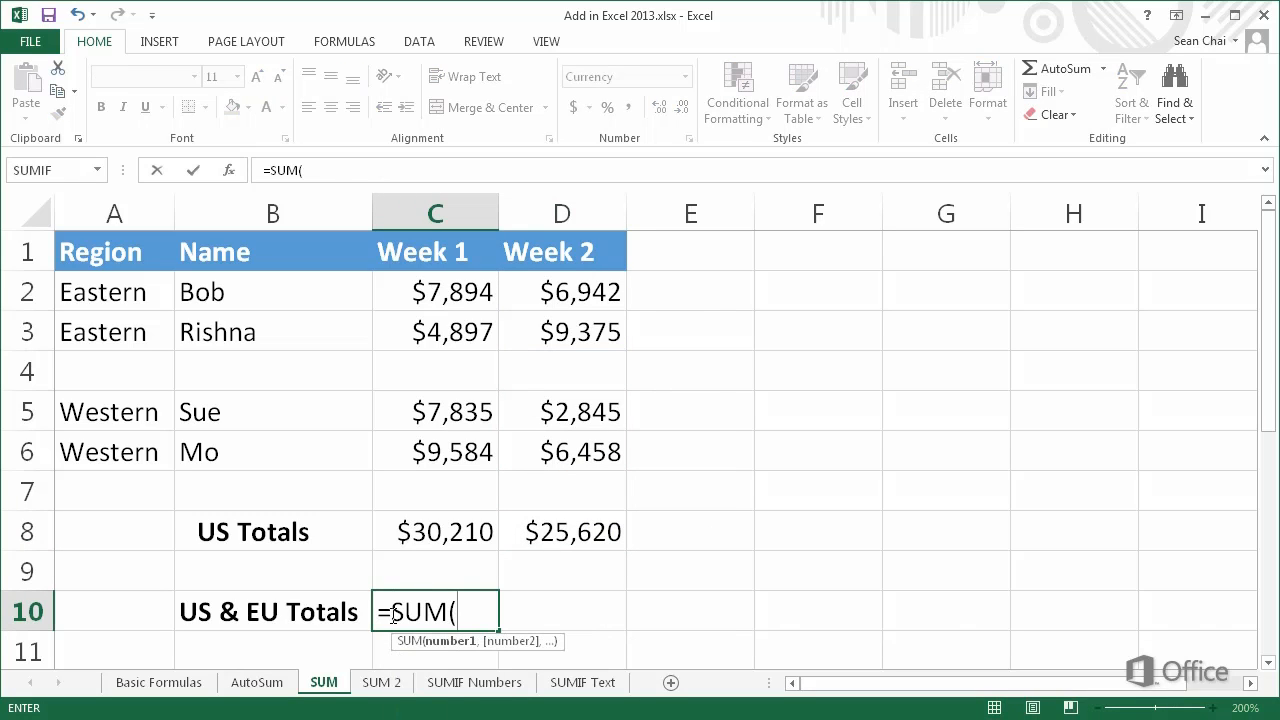
{"action": "left_click", "coordinate": [418, 534]}
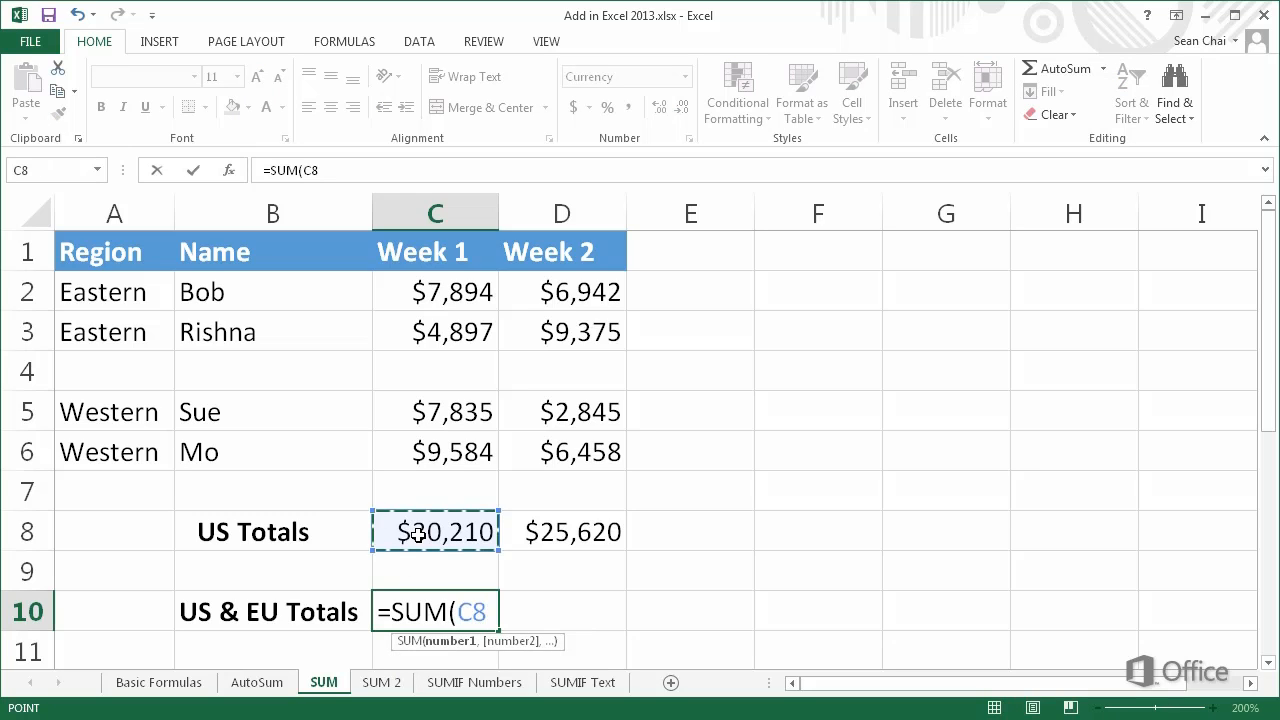
{"action": "type", "text": ","}
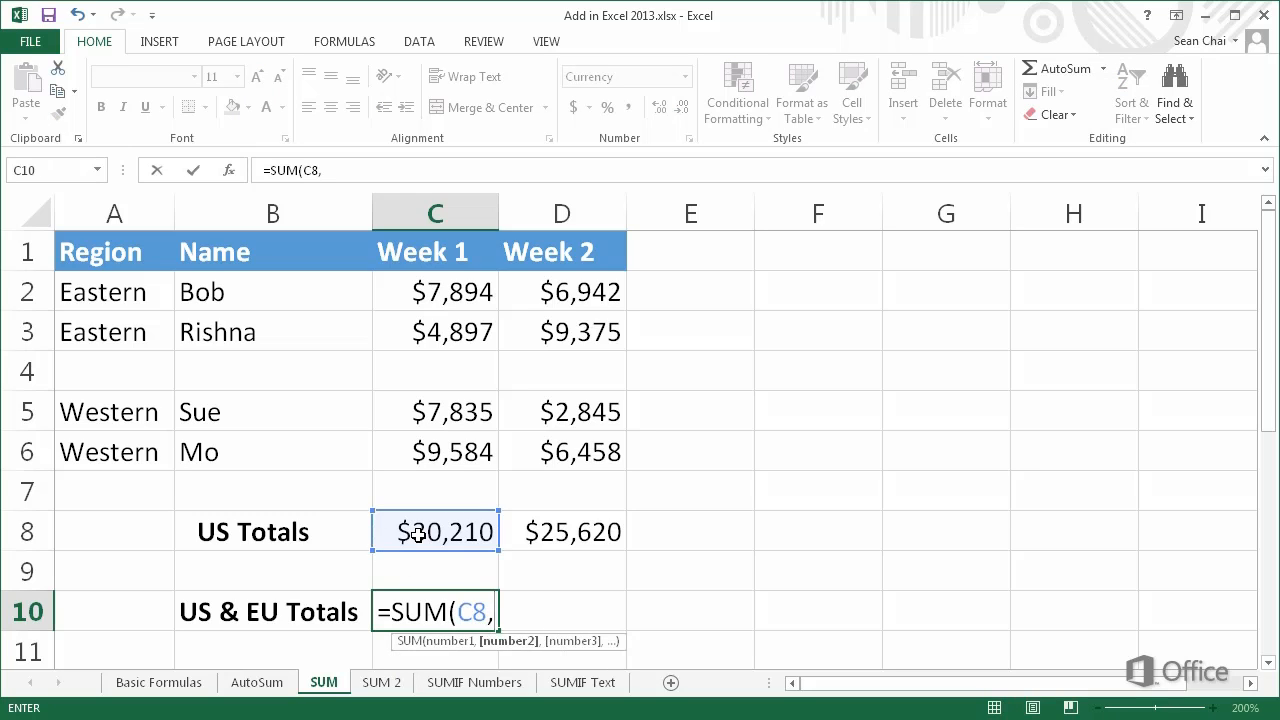
{"action": "left_click", "coordinate": [381, 682]}
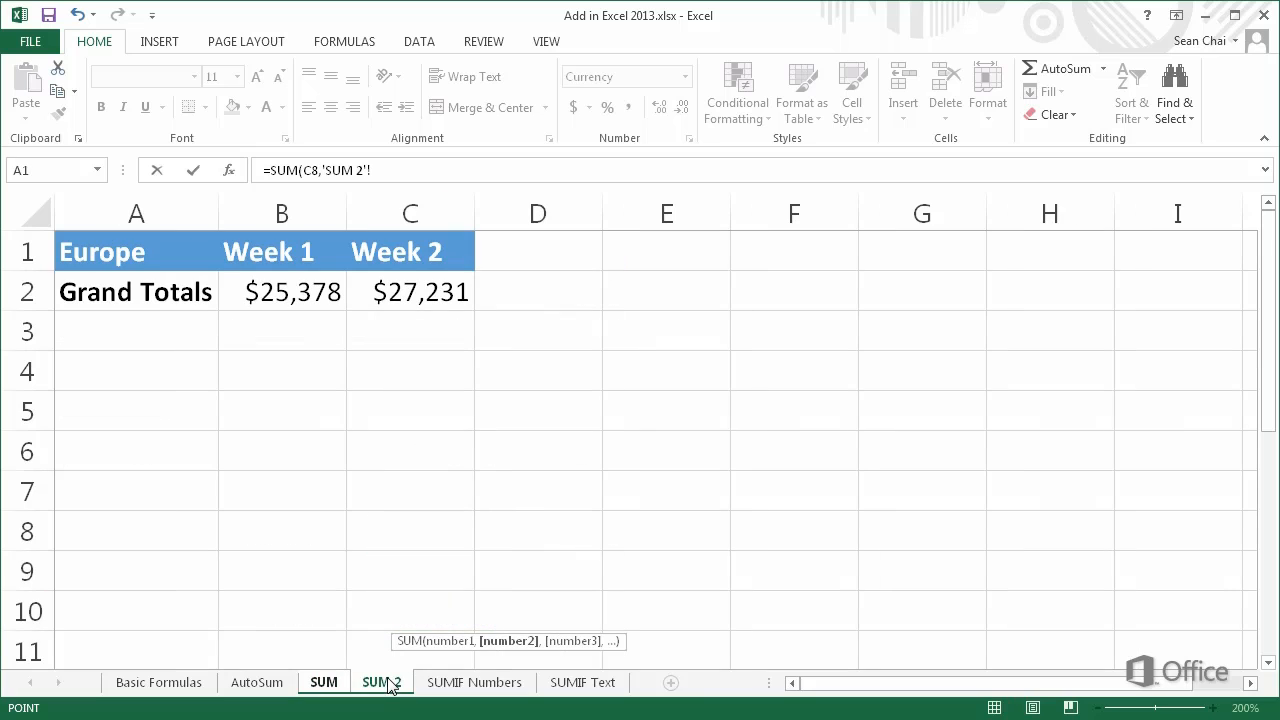
{"action": "left_click", "coordinate": [296, 296]}
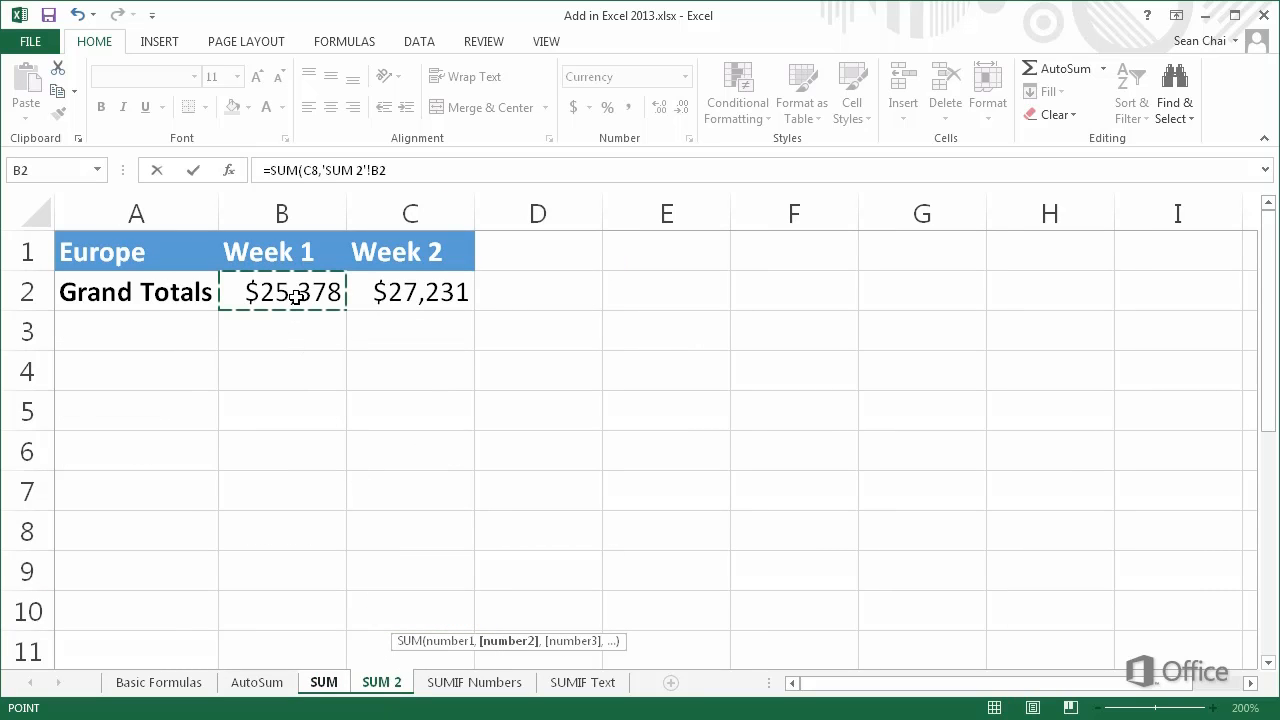
{"action": "key", "text": "Return"}
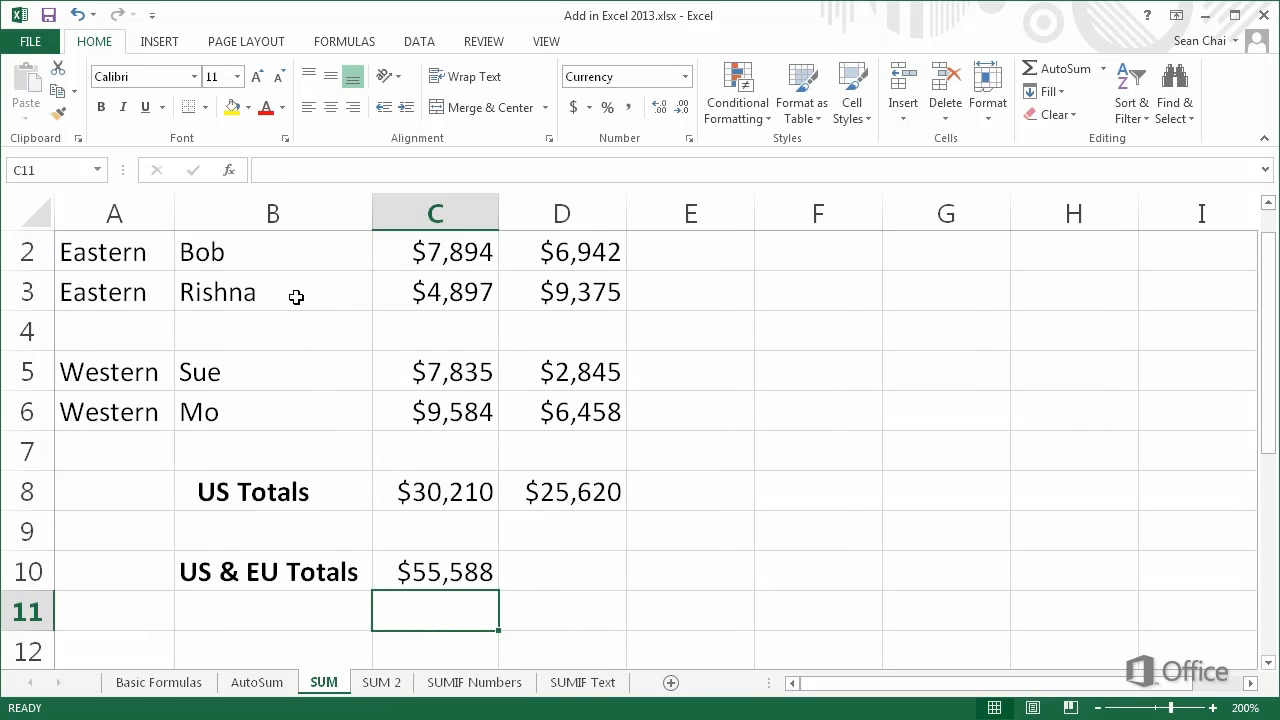
Open the formula in cell C10 for review
{"action": "double_click", "coordinate": [386, 570]}
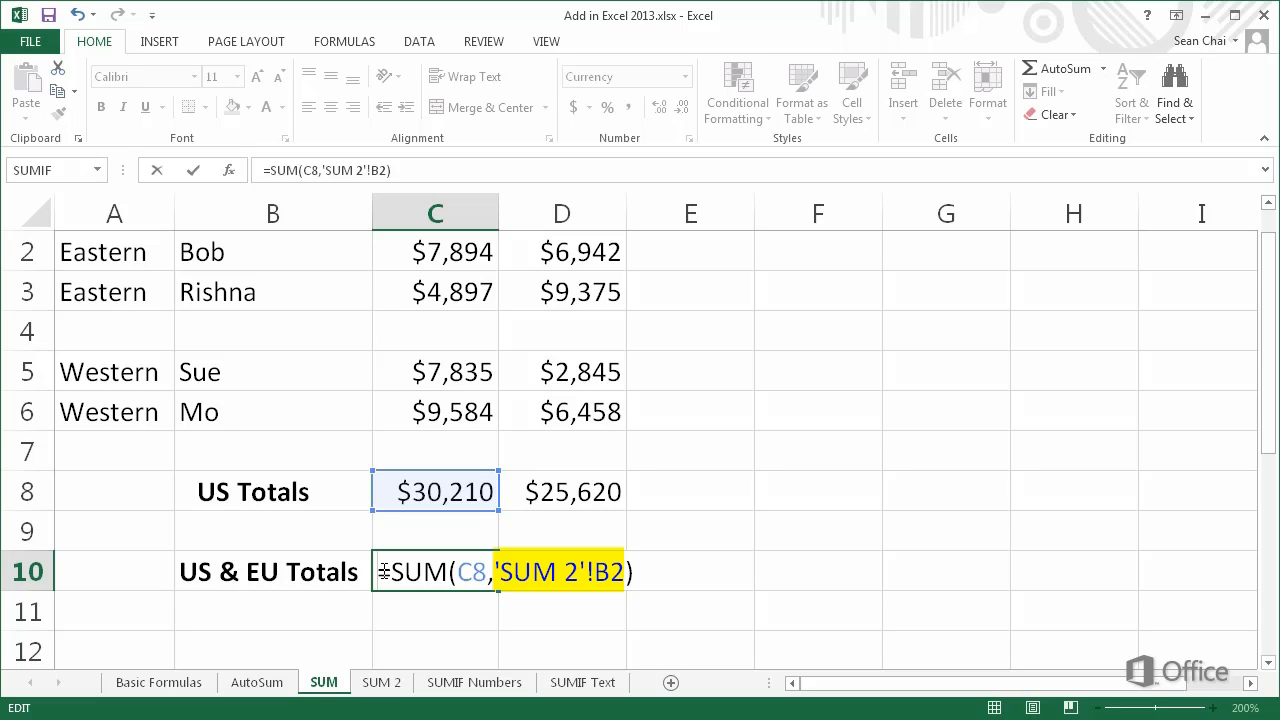
{"action": "key", "text": "ctrl+Return"}
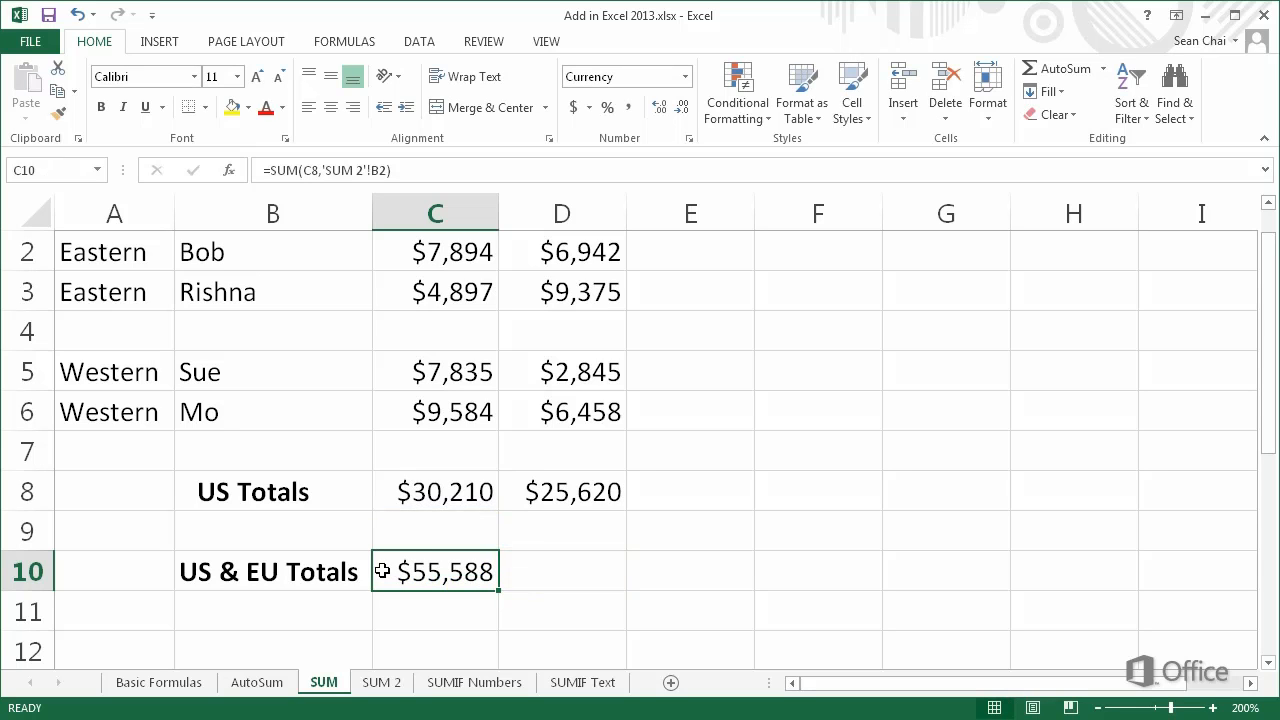